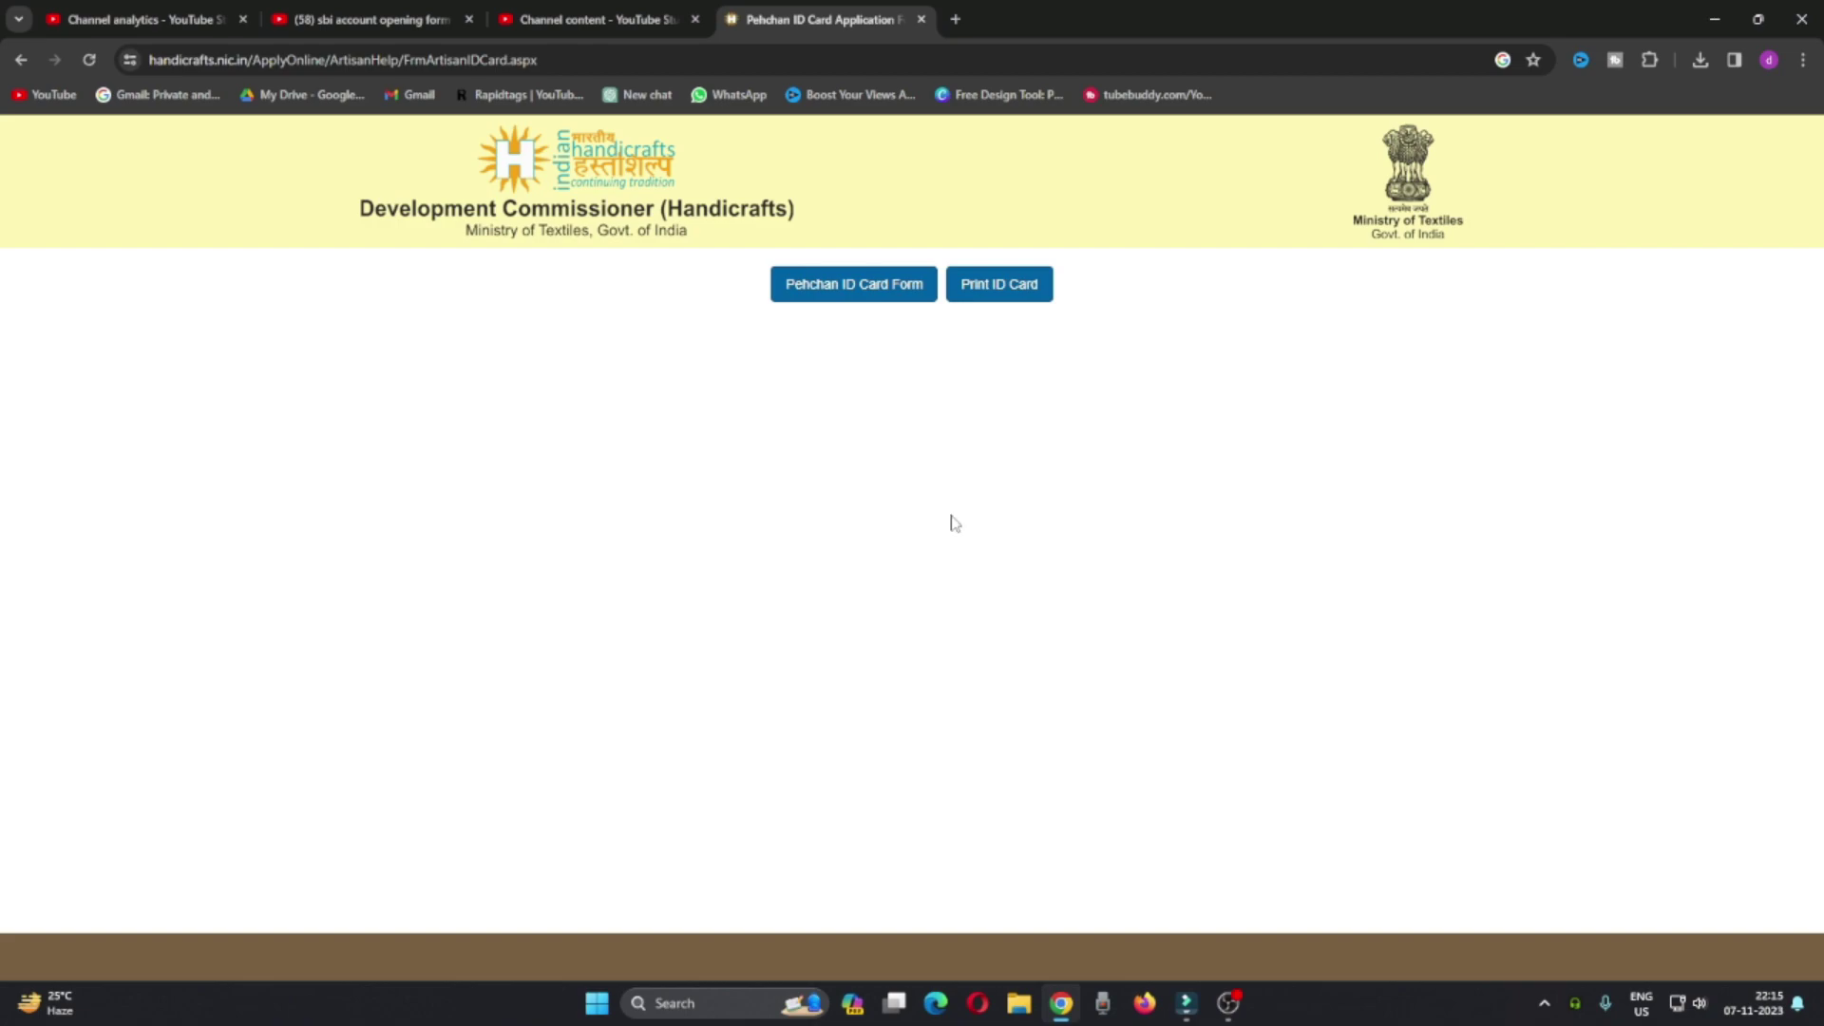
Step: Open the Pehchan ID Card application form and look over its sections down to the declaration
left_click(832, 295)
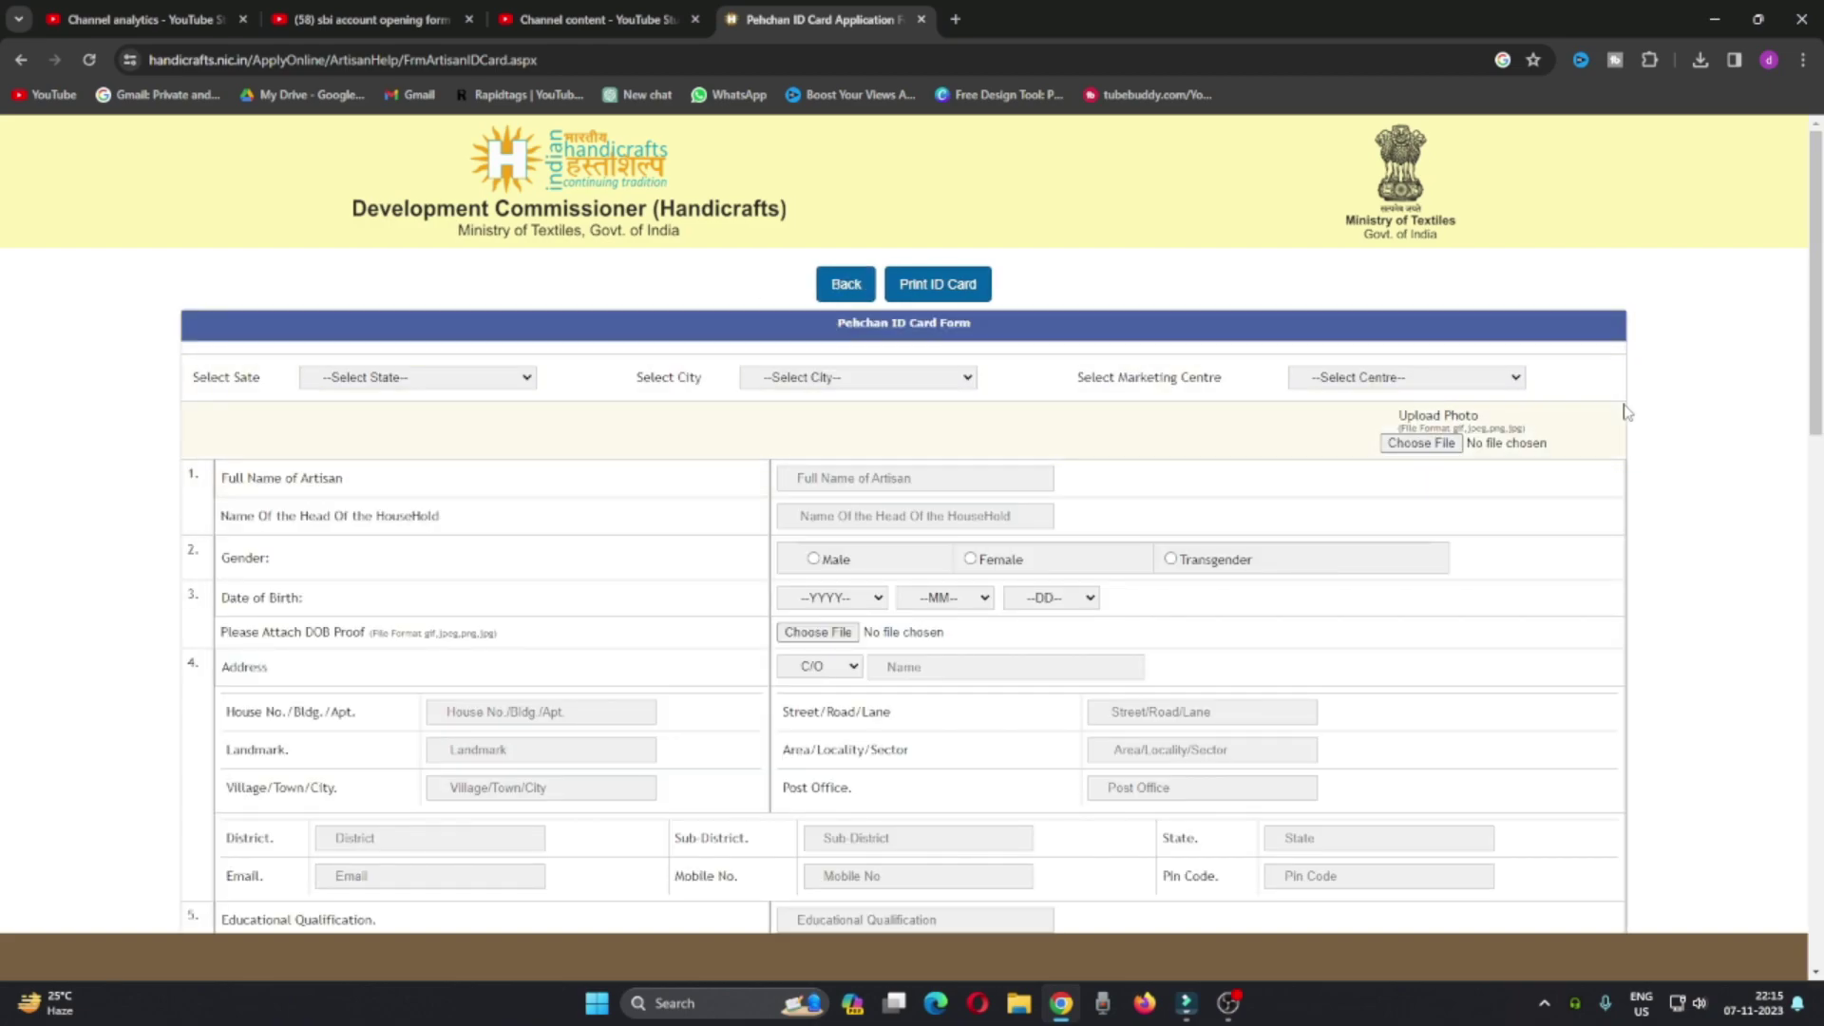
scroll(1625, 418, "down", 12)
scroll(1625, 432, "down", 4)
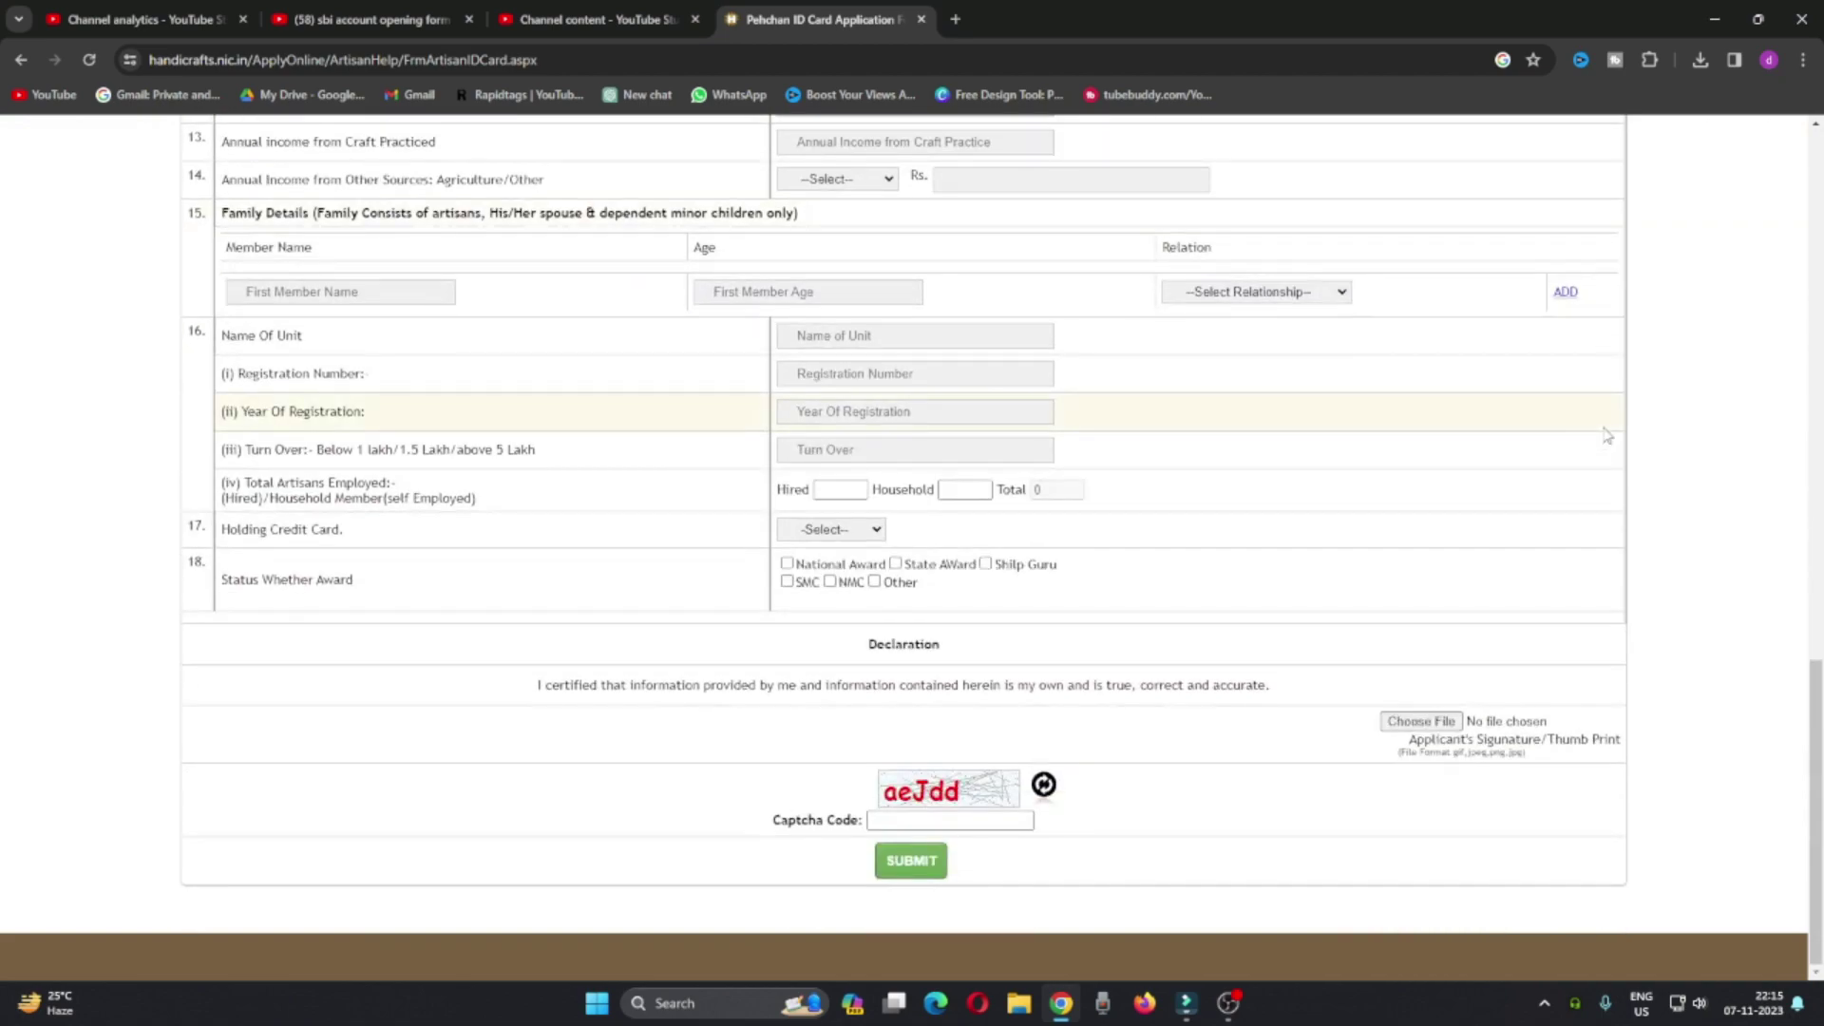
scroll(1499, 468, "up", 20)
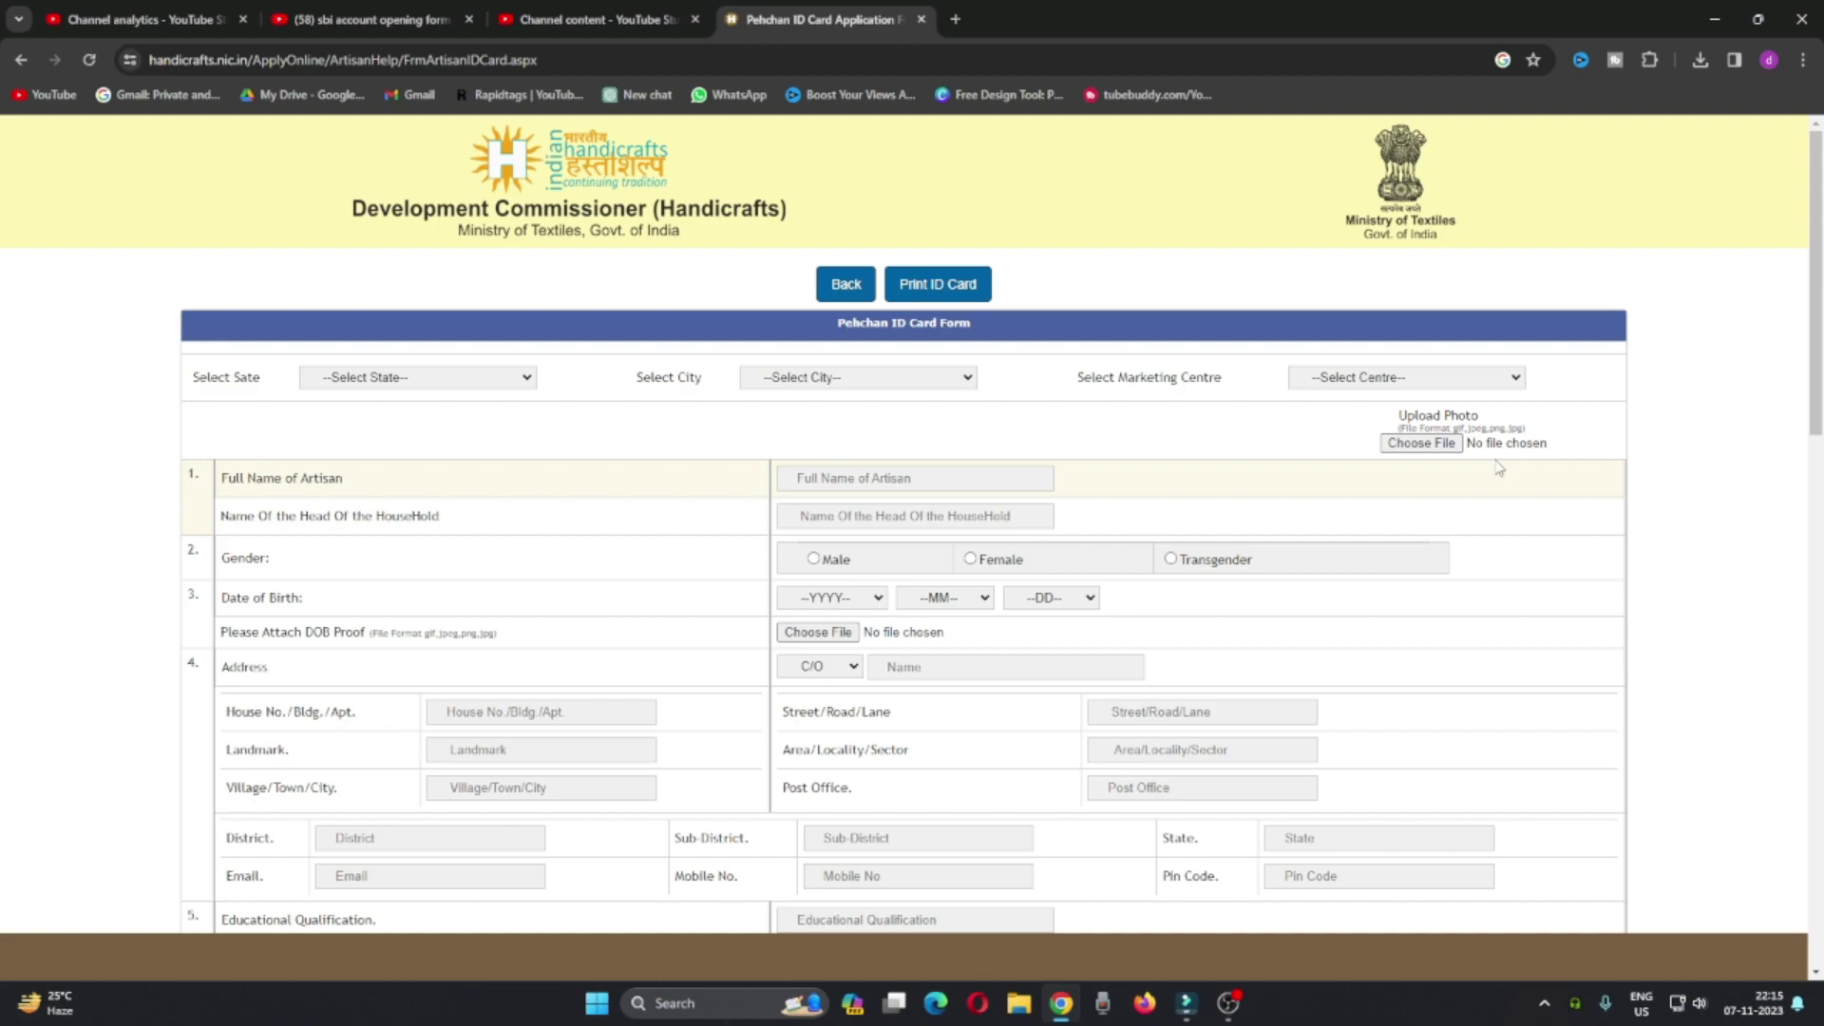
Step: Select state WEST BENGAL, city NORTH 24 PARGANAS and marketing centre Regional Design & Technical Development Centre-Kolkata for the application
left_click(460, 377)
scroll(413, 589, "down", 3)
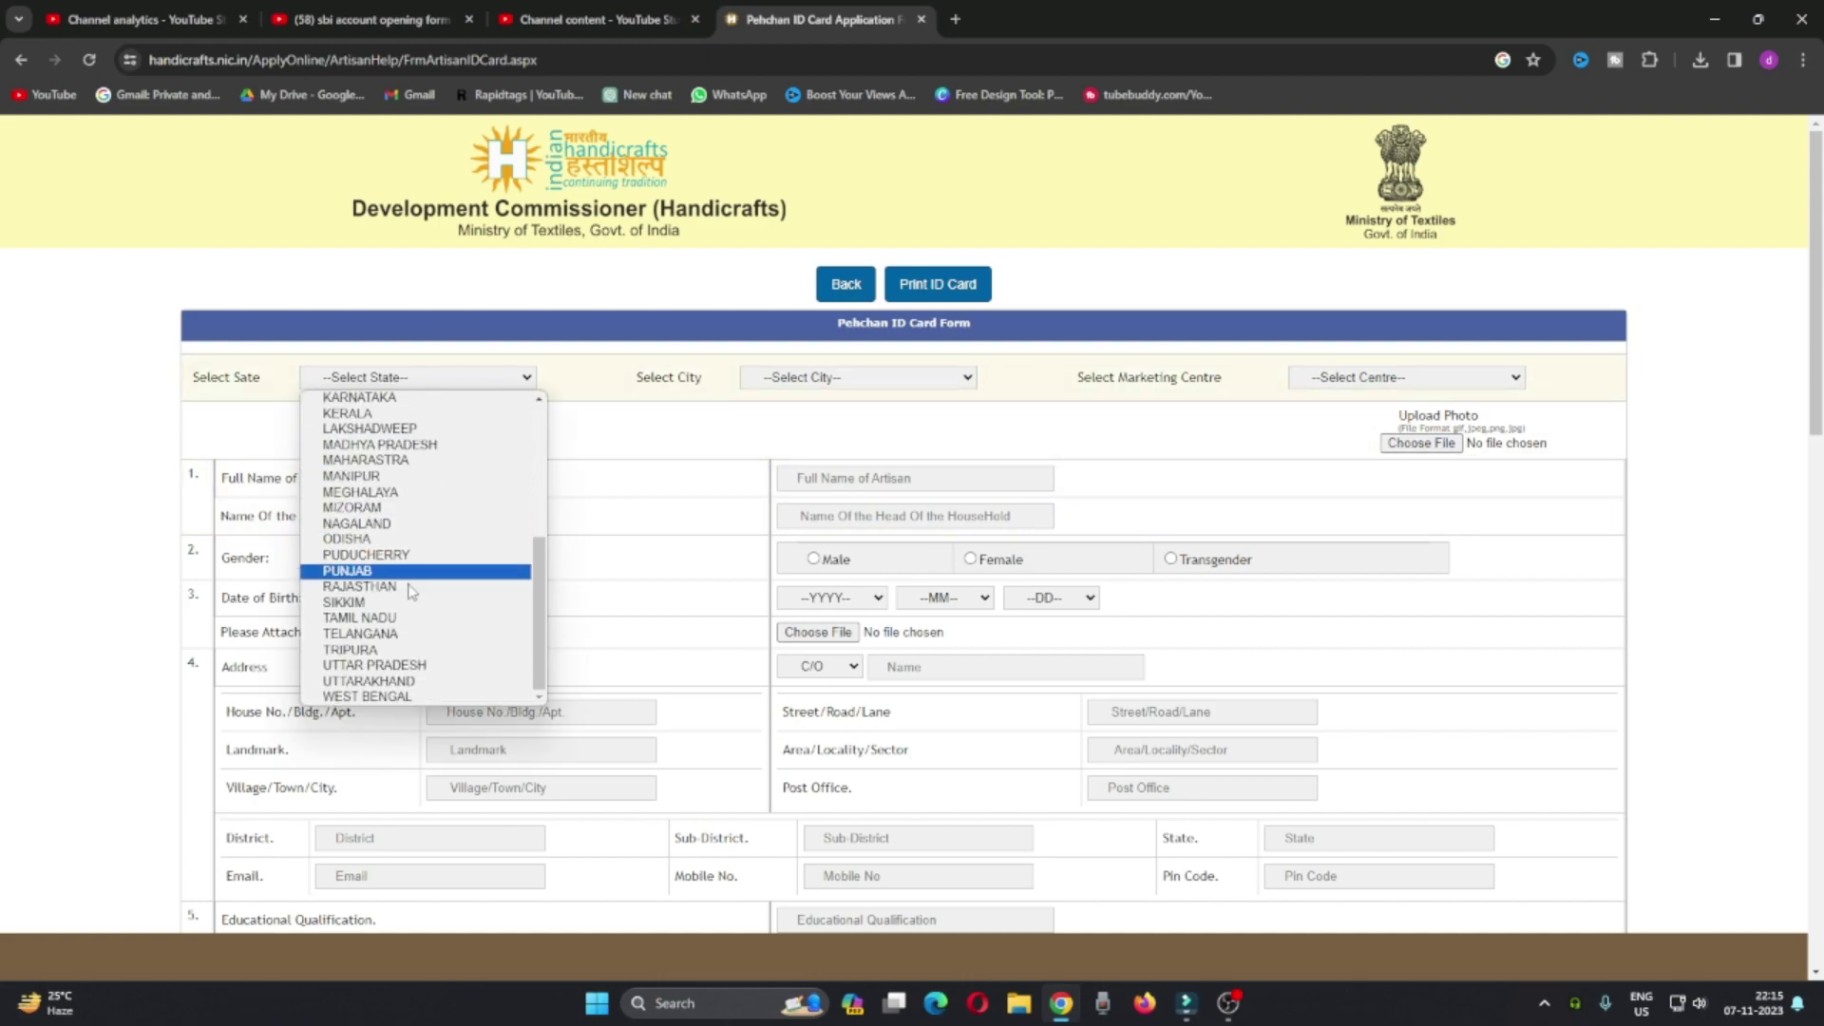
left_click(369, 697)
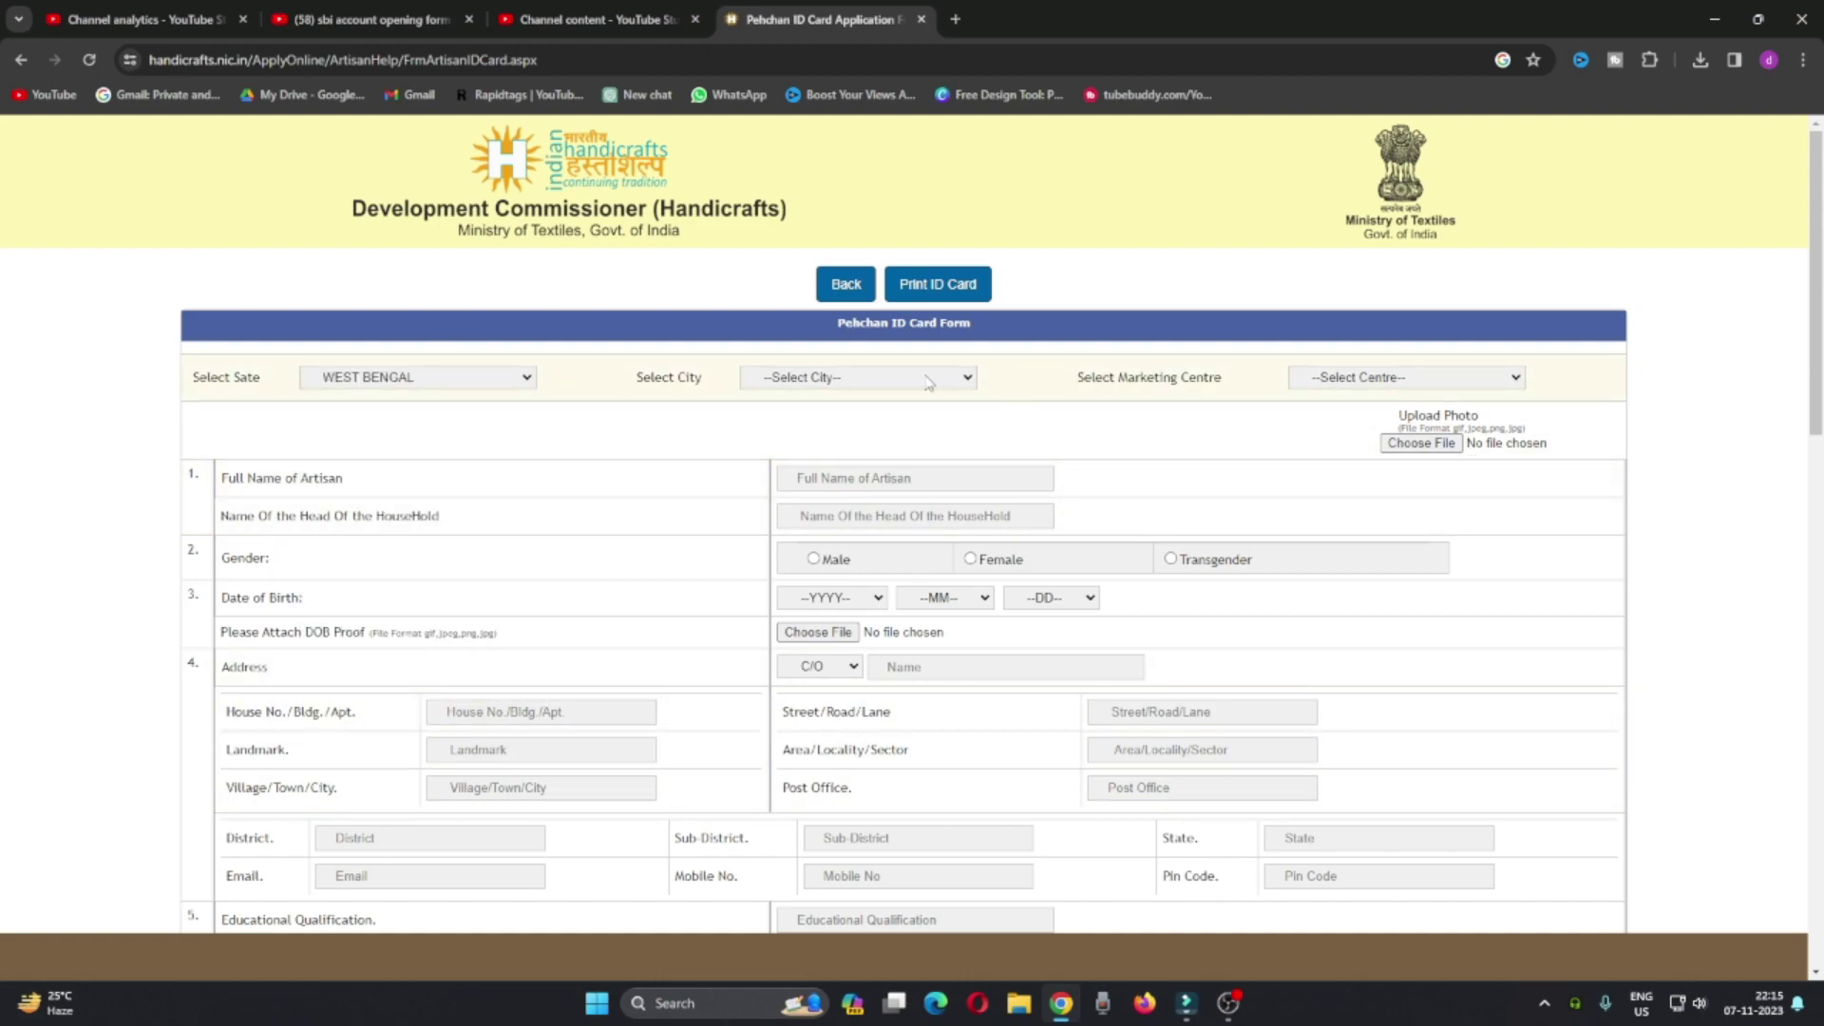
left_click(929, 382)
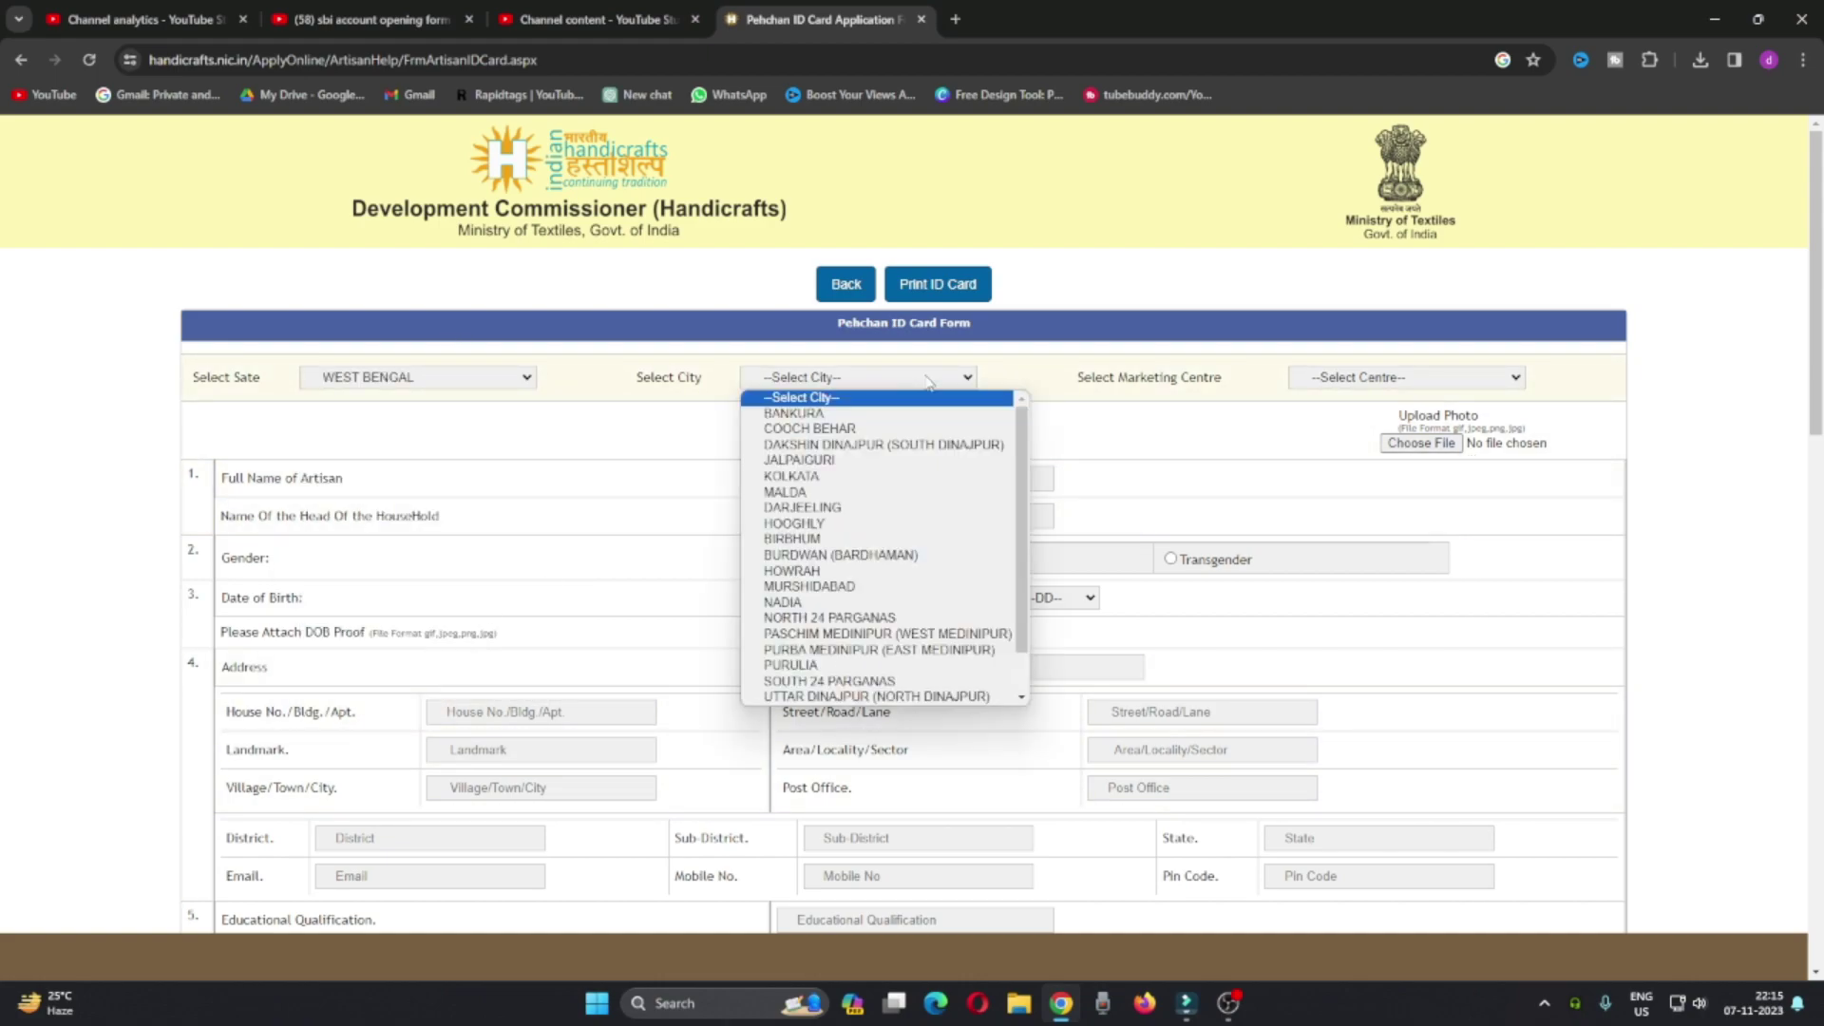
left_click(861, 620)
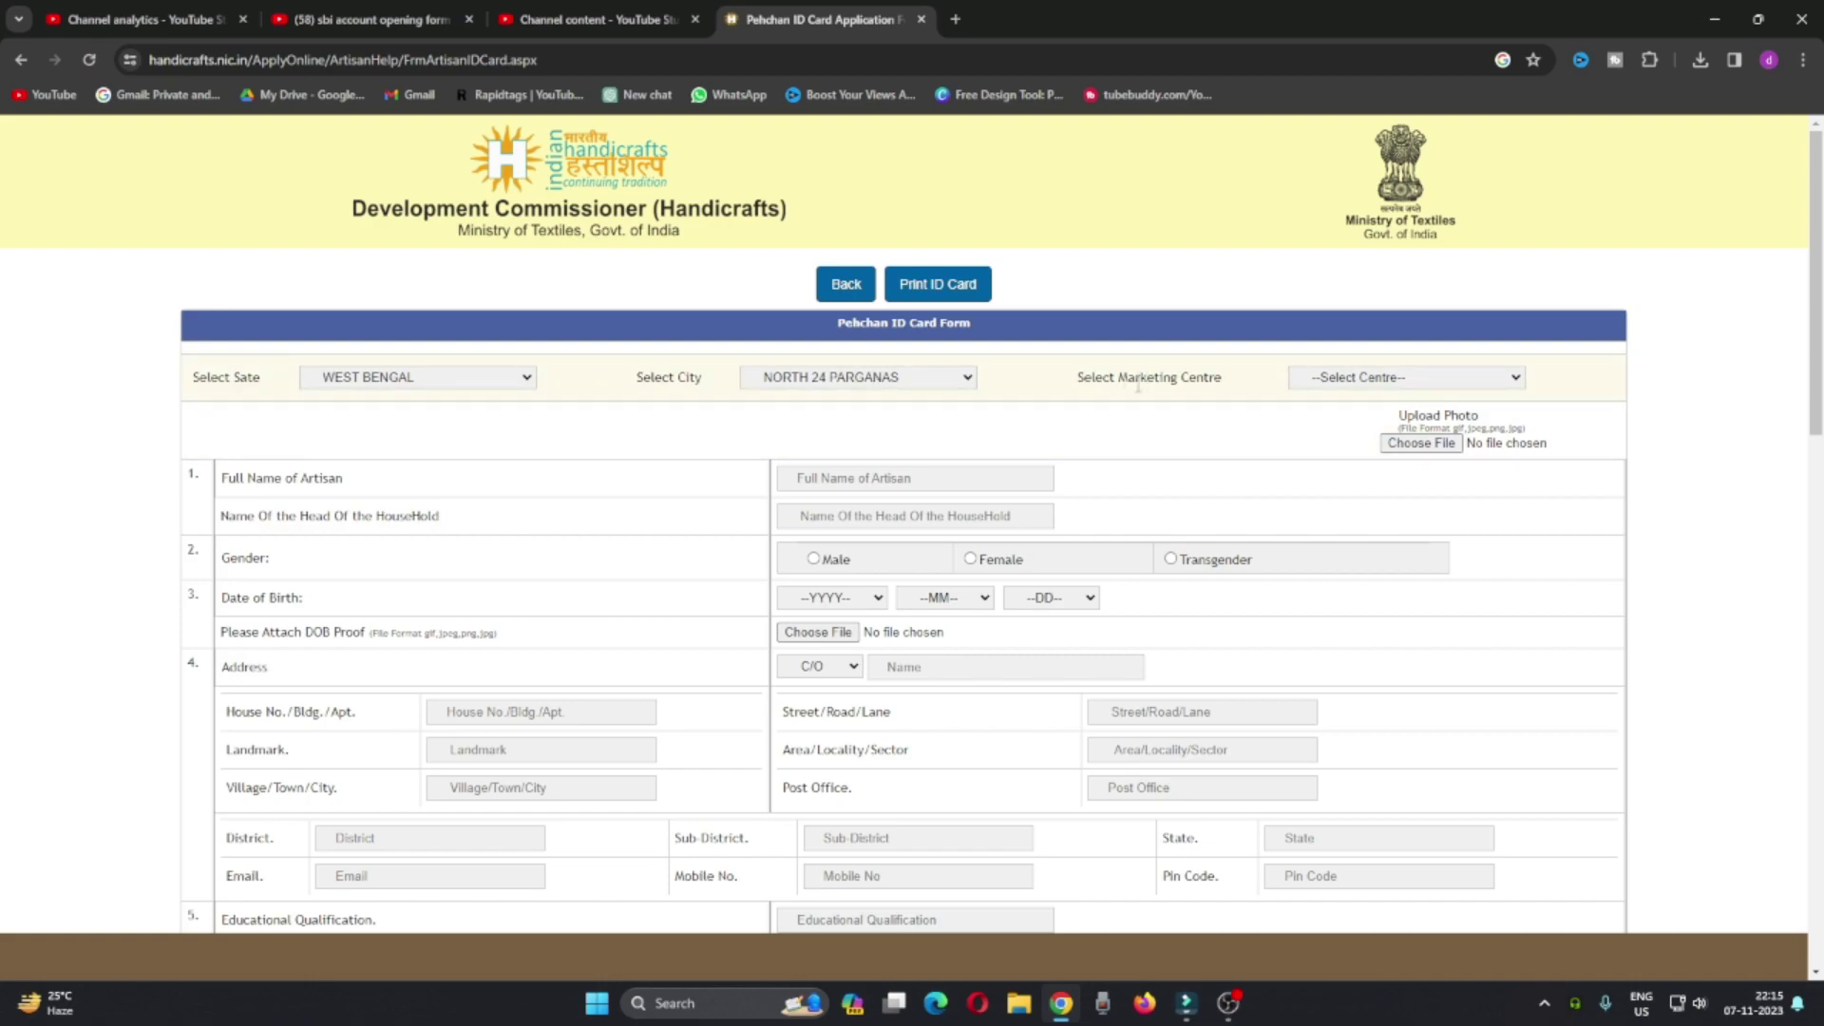
left_click(1333, 380)
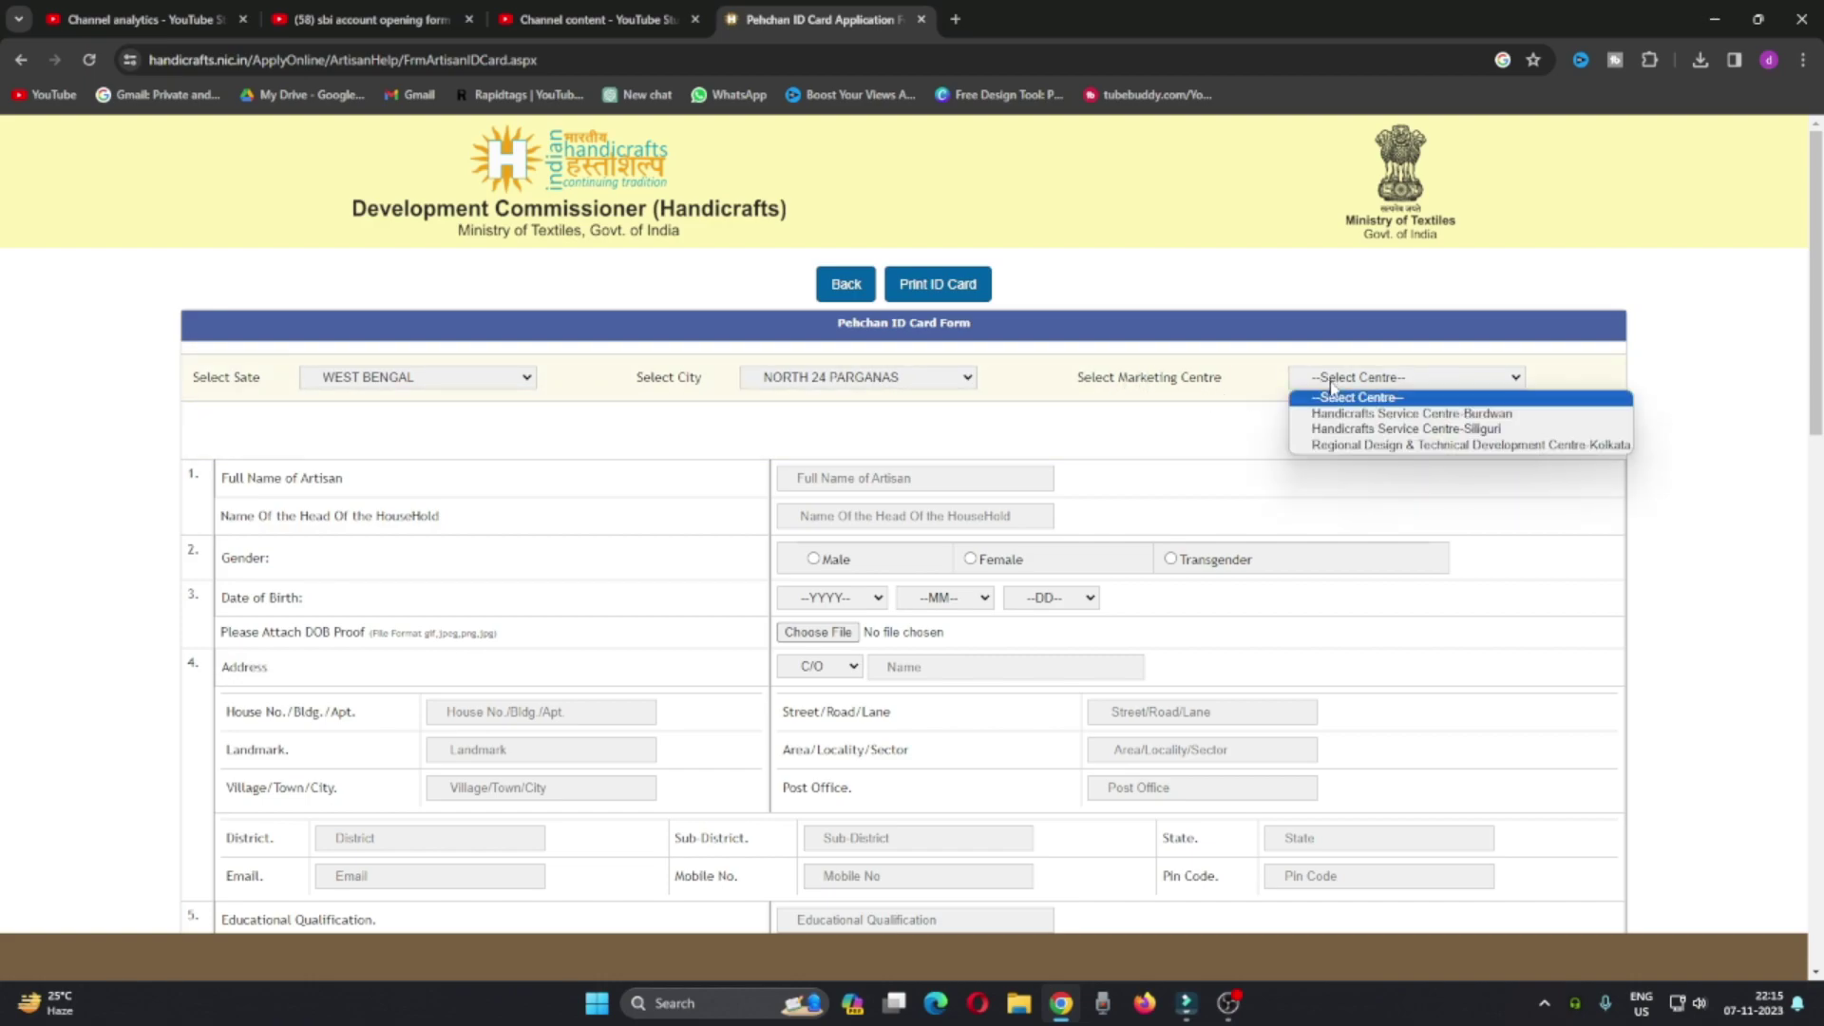
left_click(1495, 450)
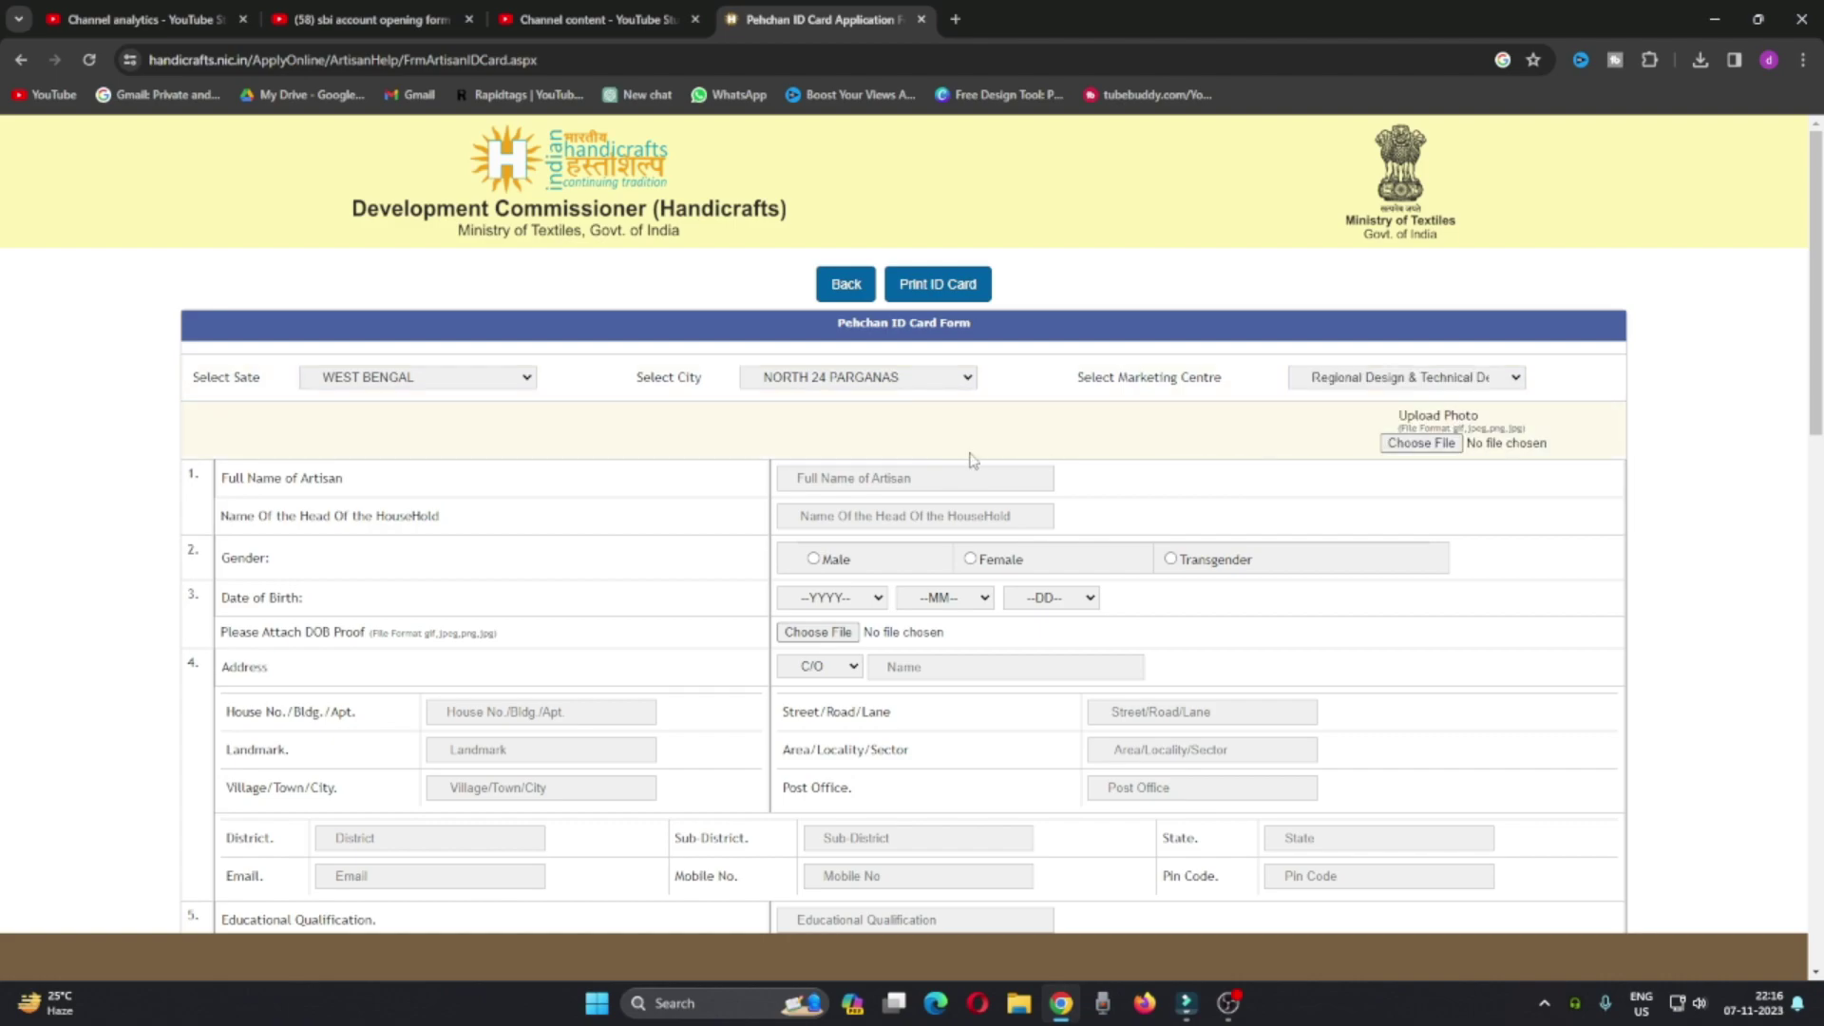
Step: Choose Male as the artisan's gender and C/O as the prefix for the address name
scroll(1397, 456, "down", 1)
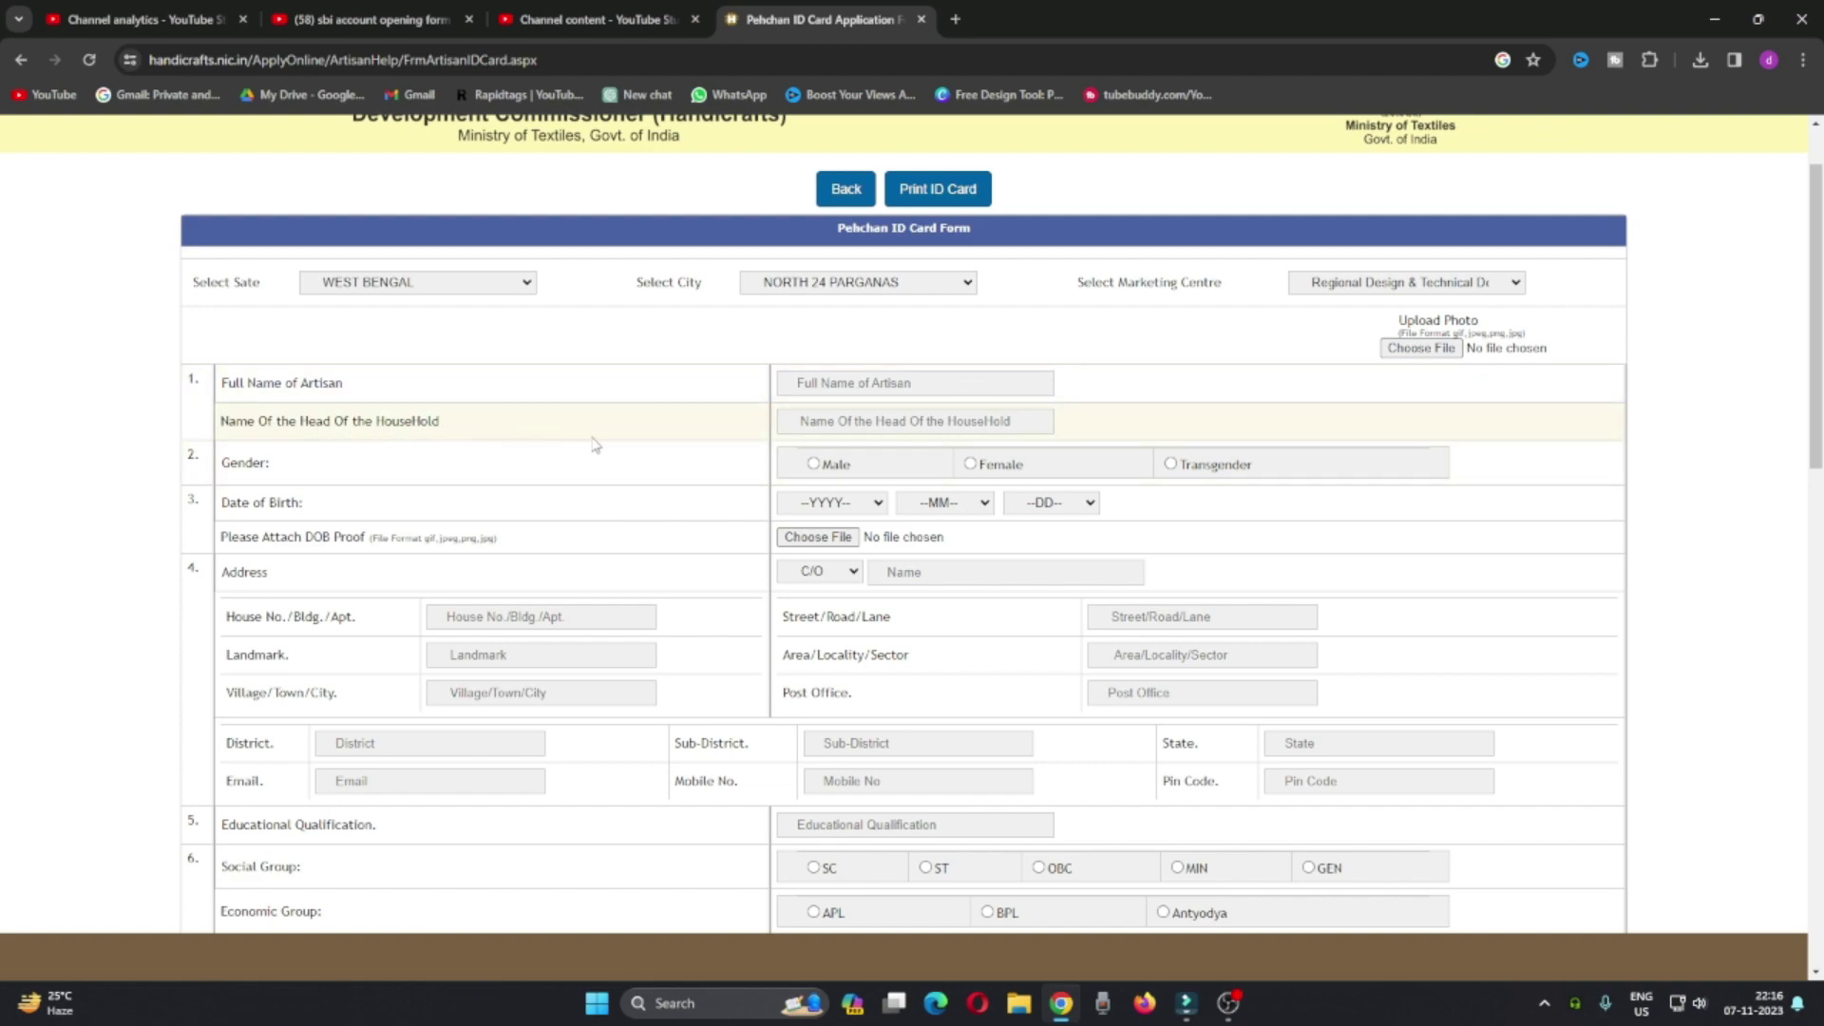
left_click(799, 387)
left_click(815, 465)
left_click(854, 573)
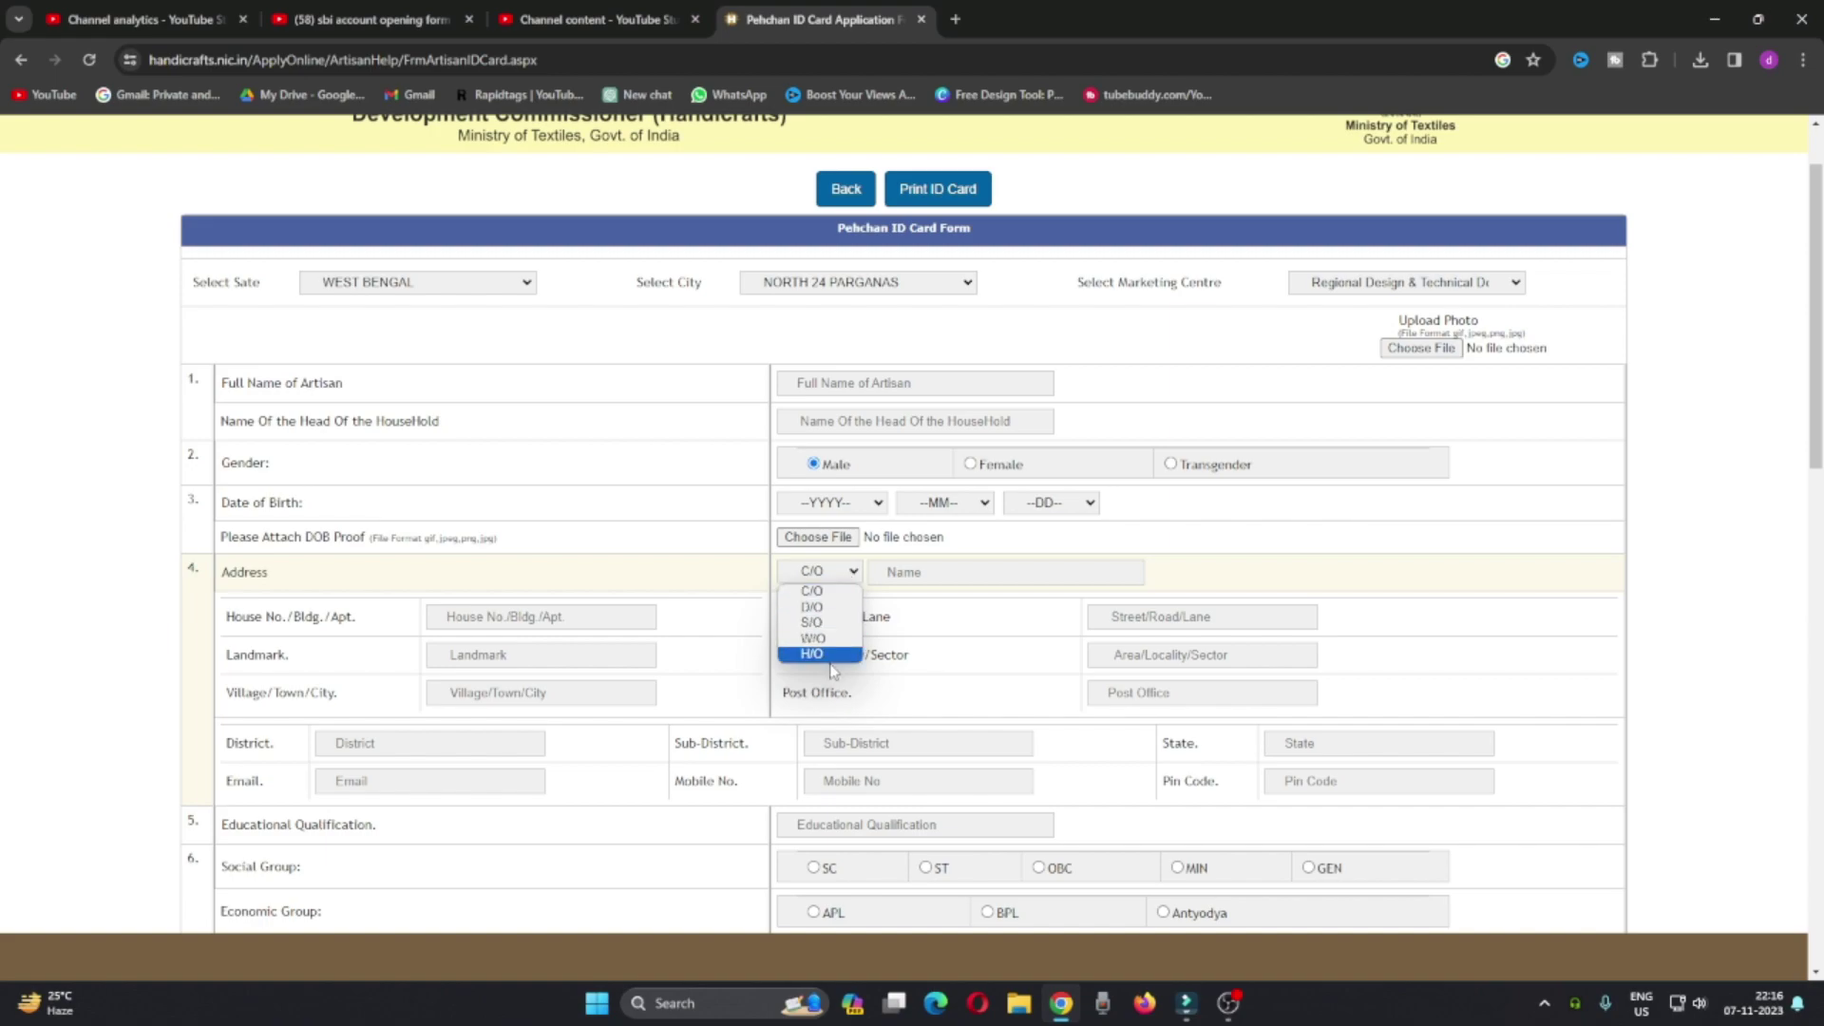
left_click(849, 592)
Step: Review the address, educational qualification, social and economic group, bank details, Aadhaar and artisan identity fields of the form
scroll(953, 576, "down", 1)
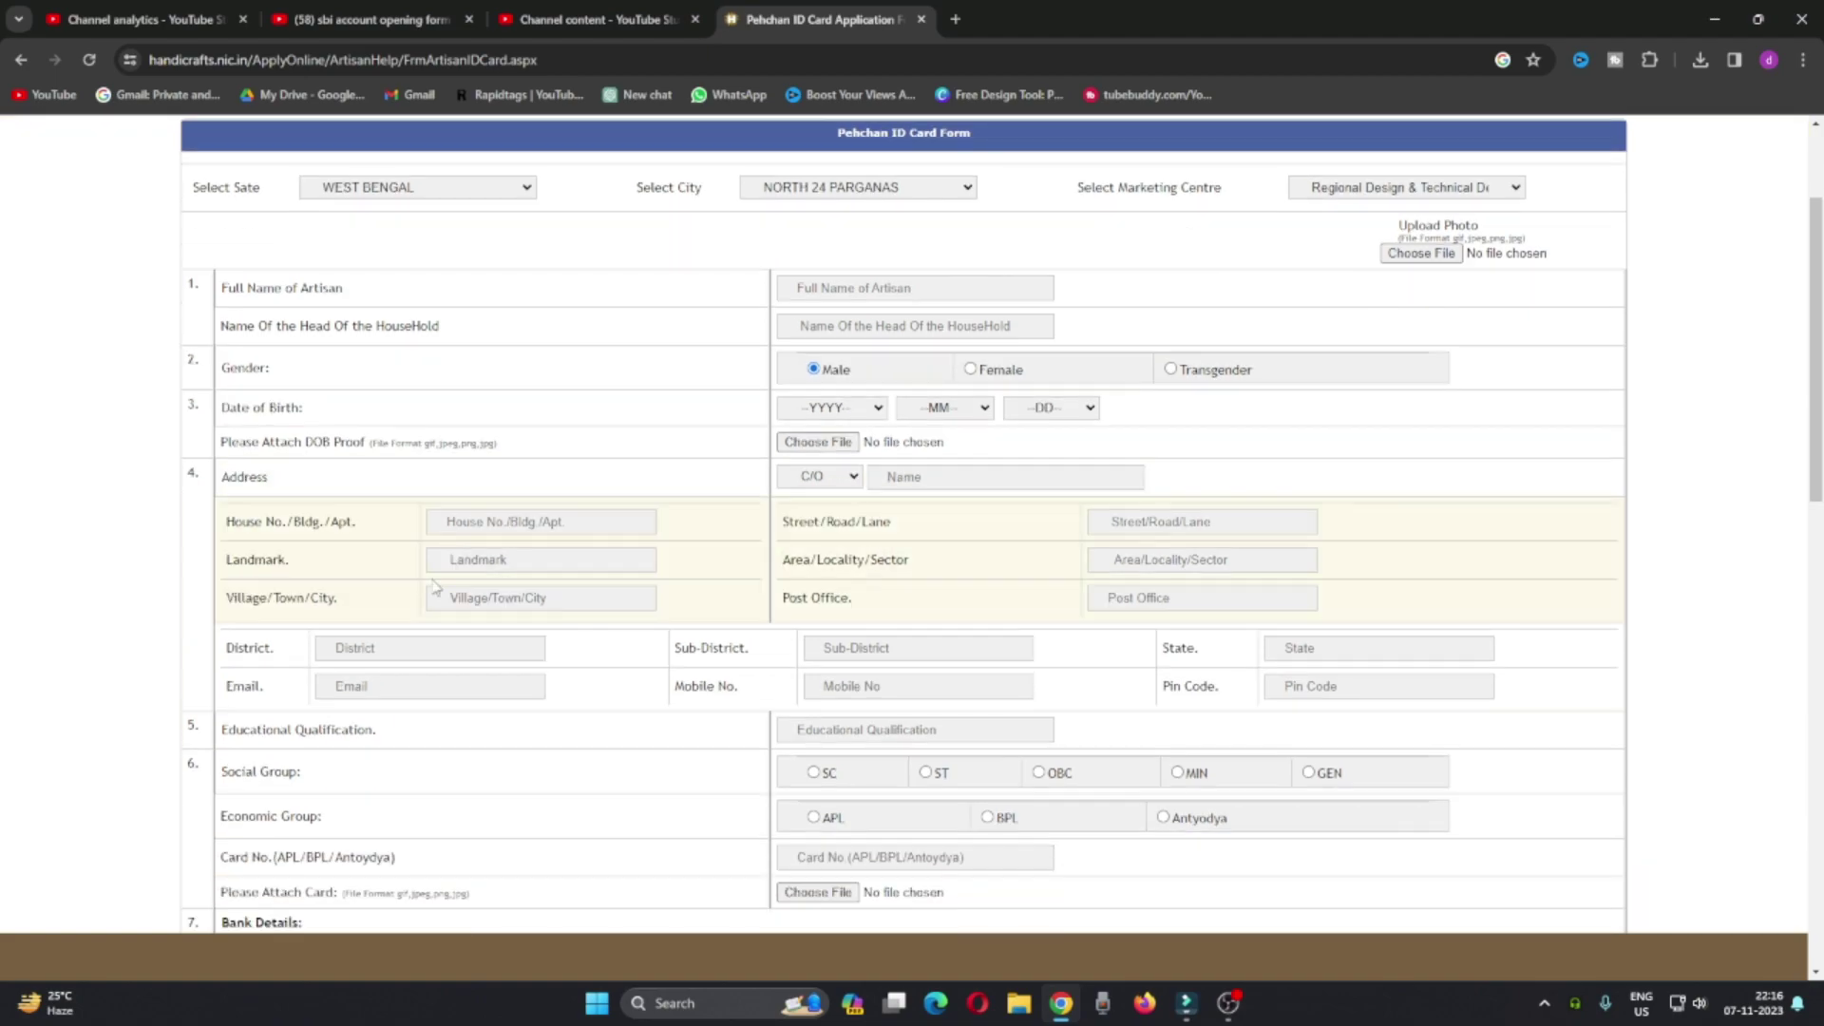
left_click(516, 526)
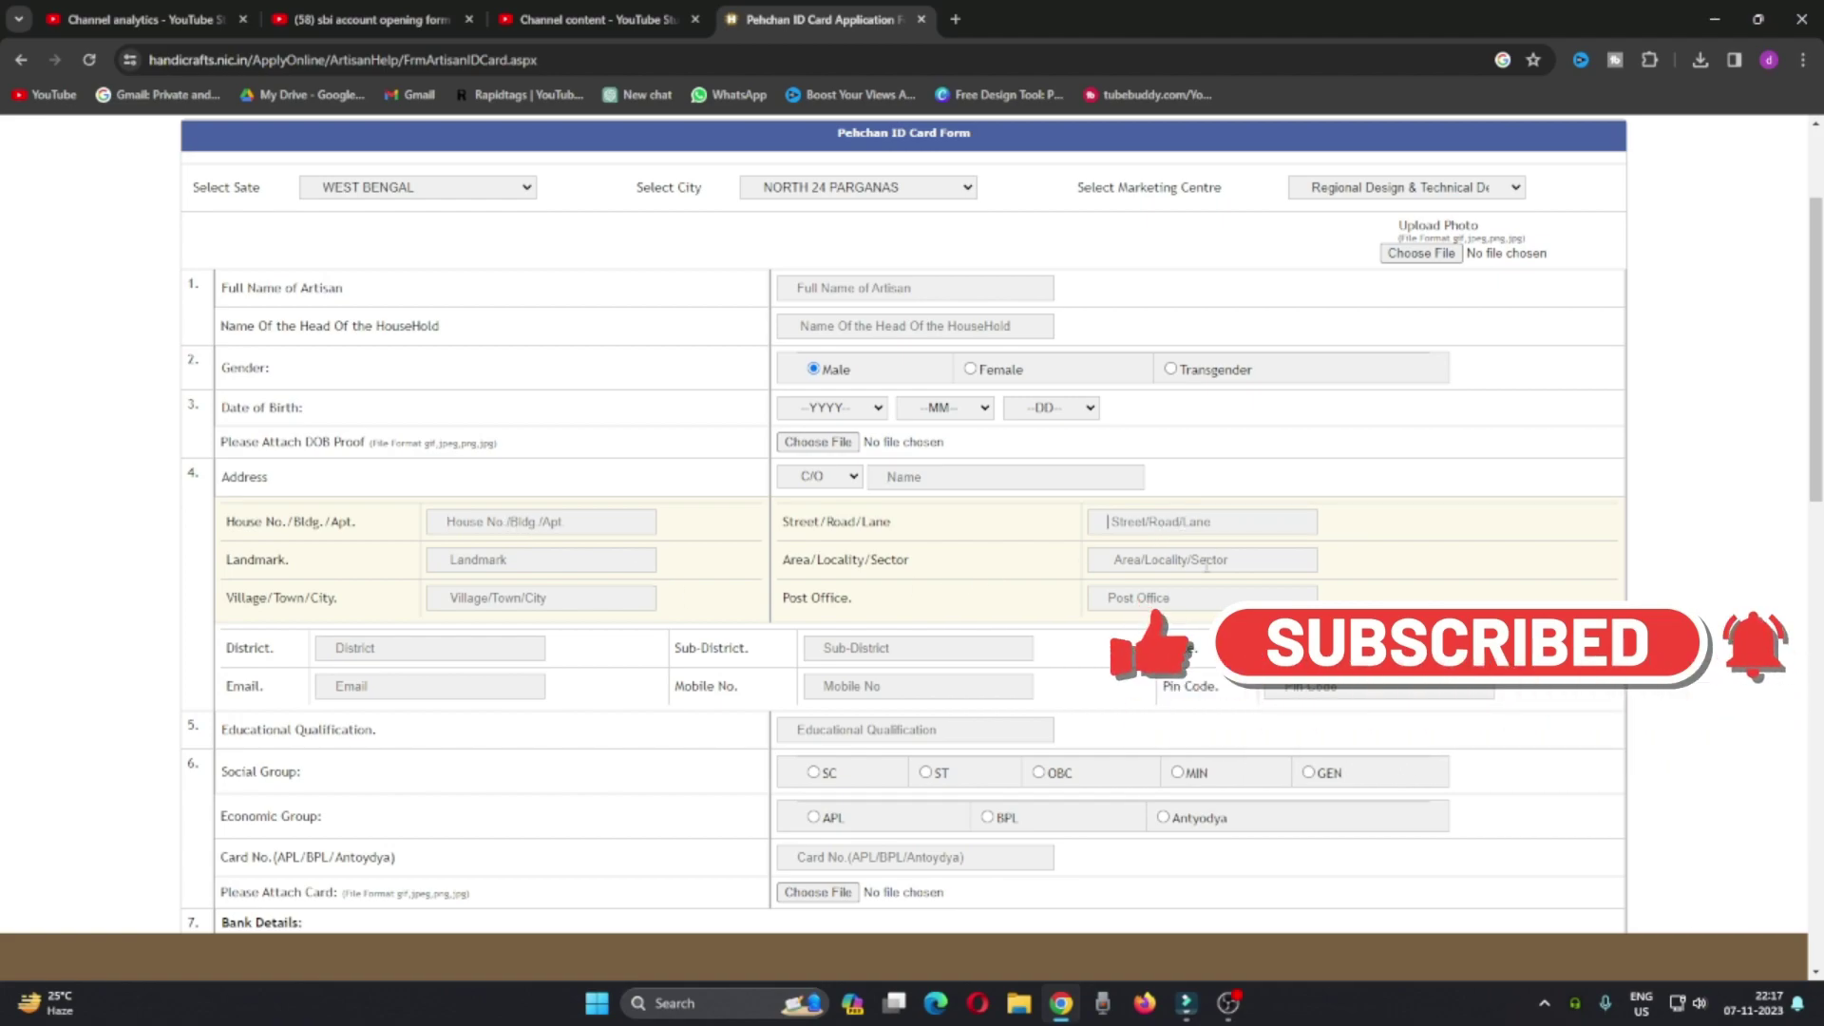
key("Tab")
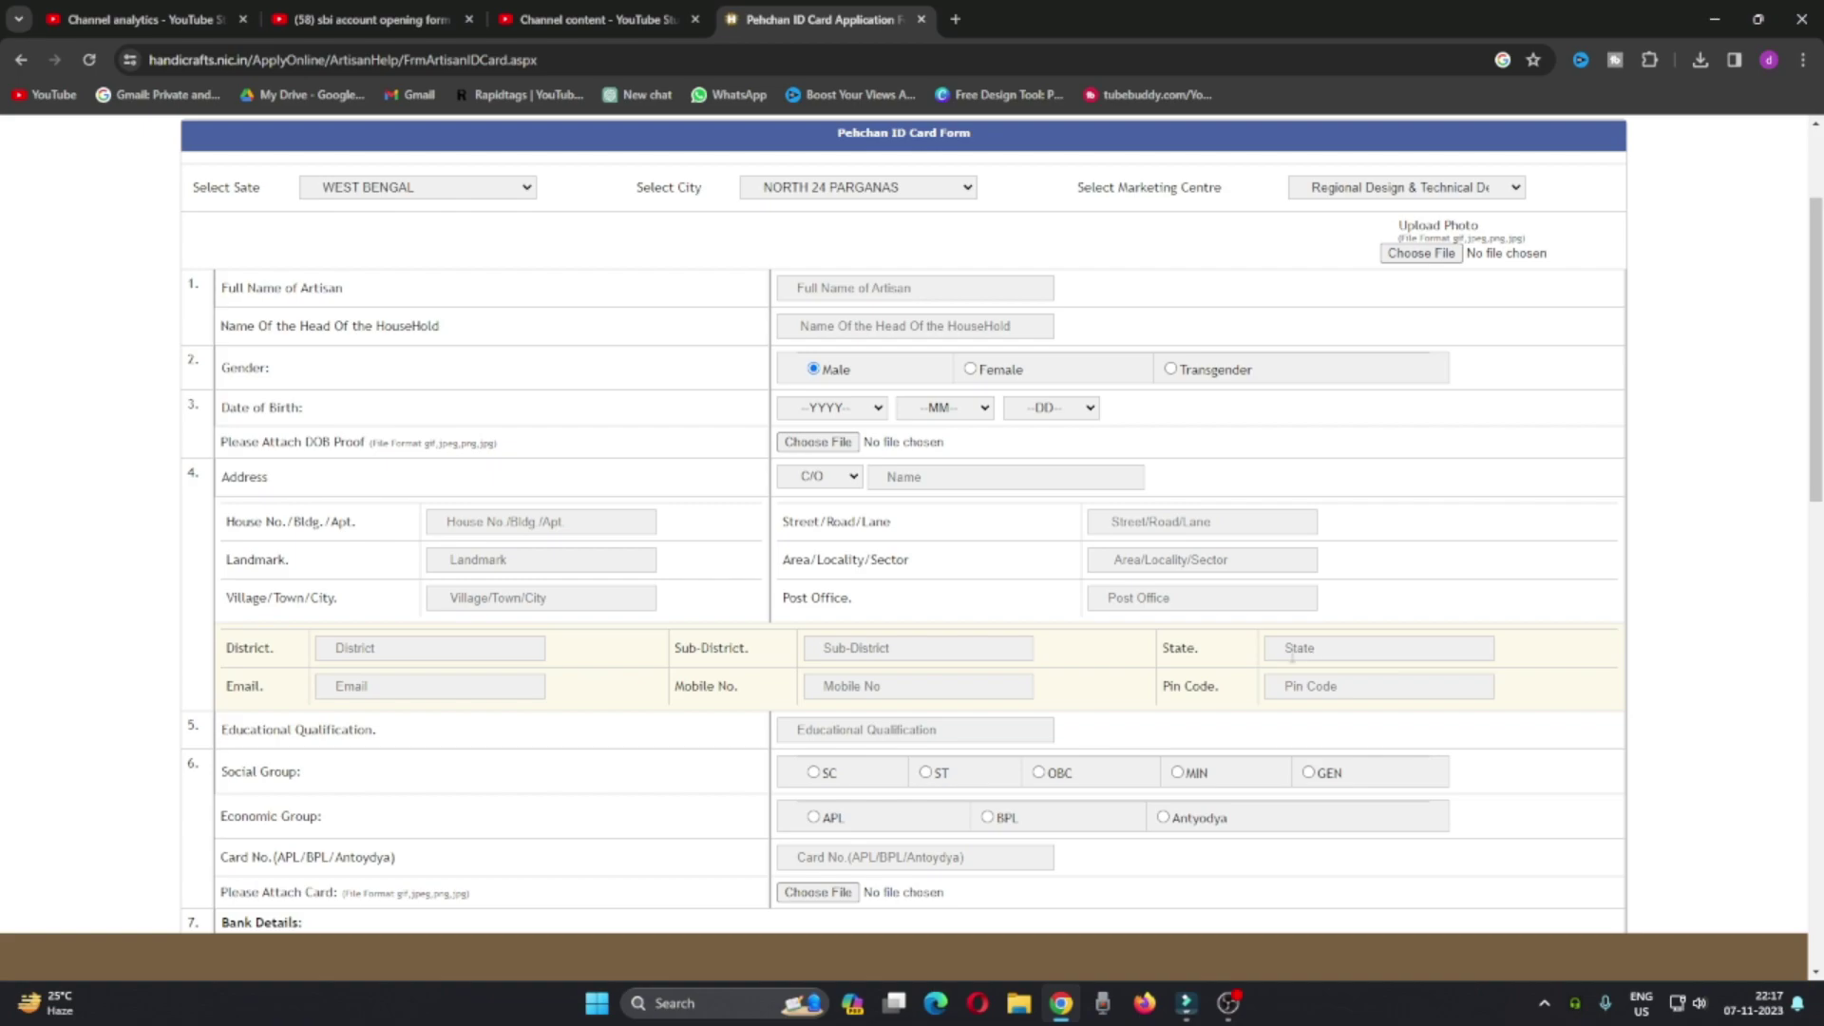
scroll(709, 668, "down", 2)
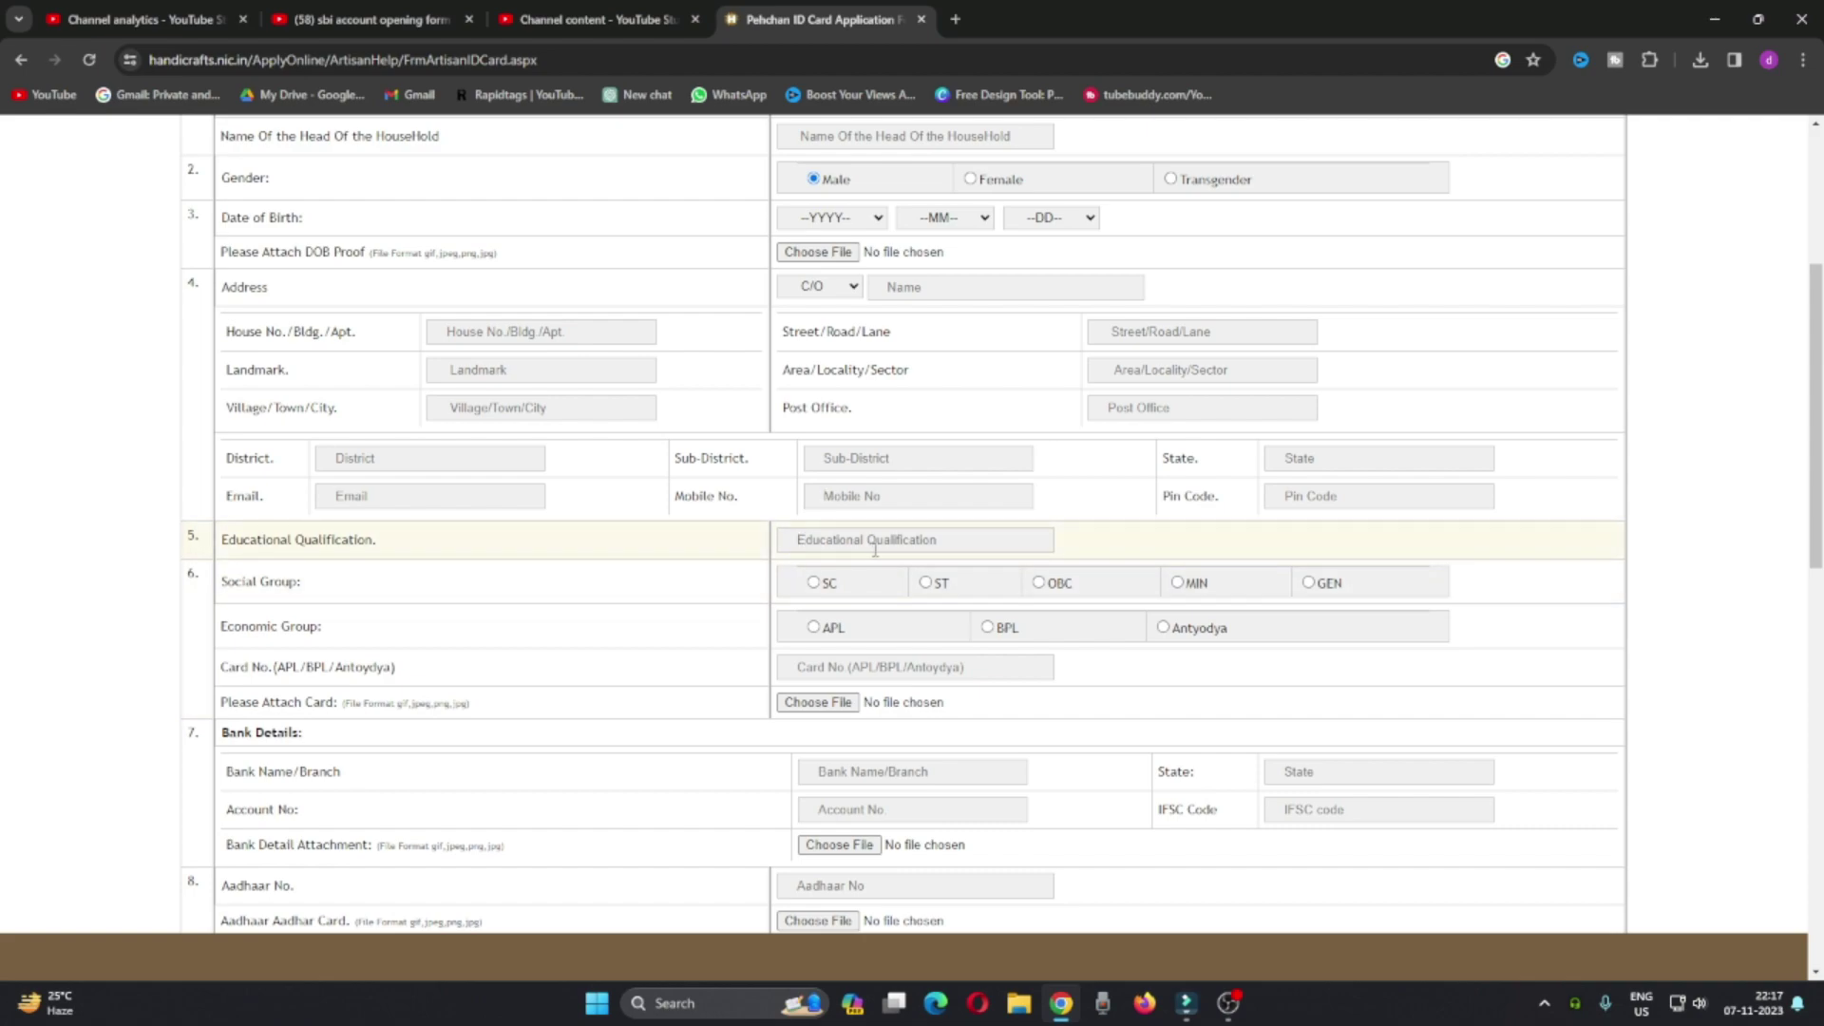
left_click(1009, 544)
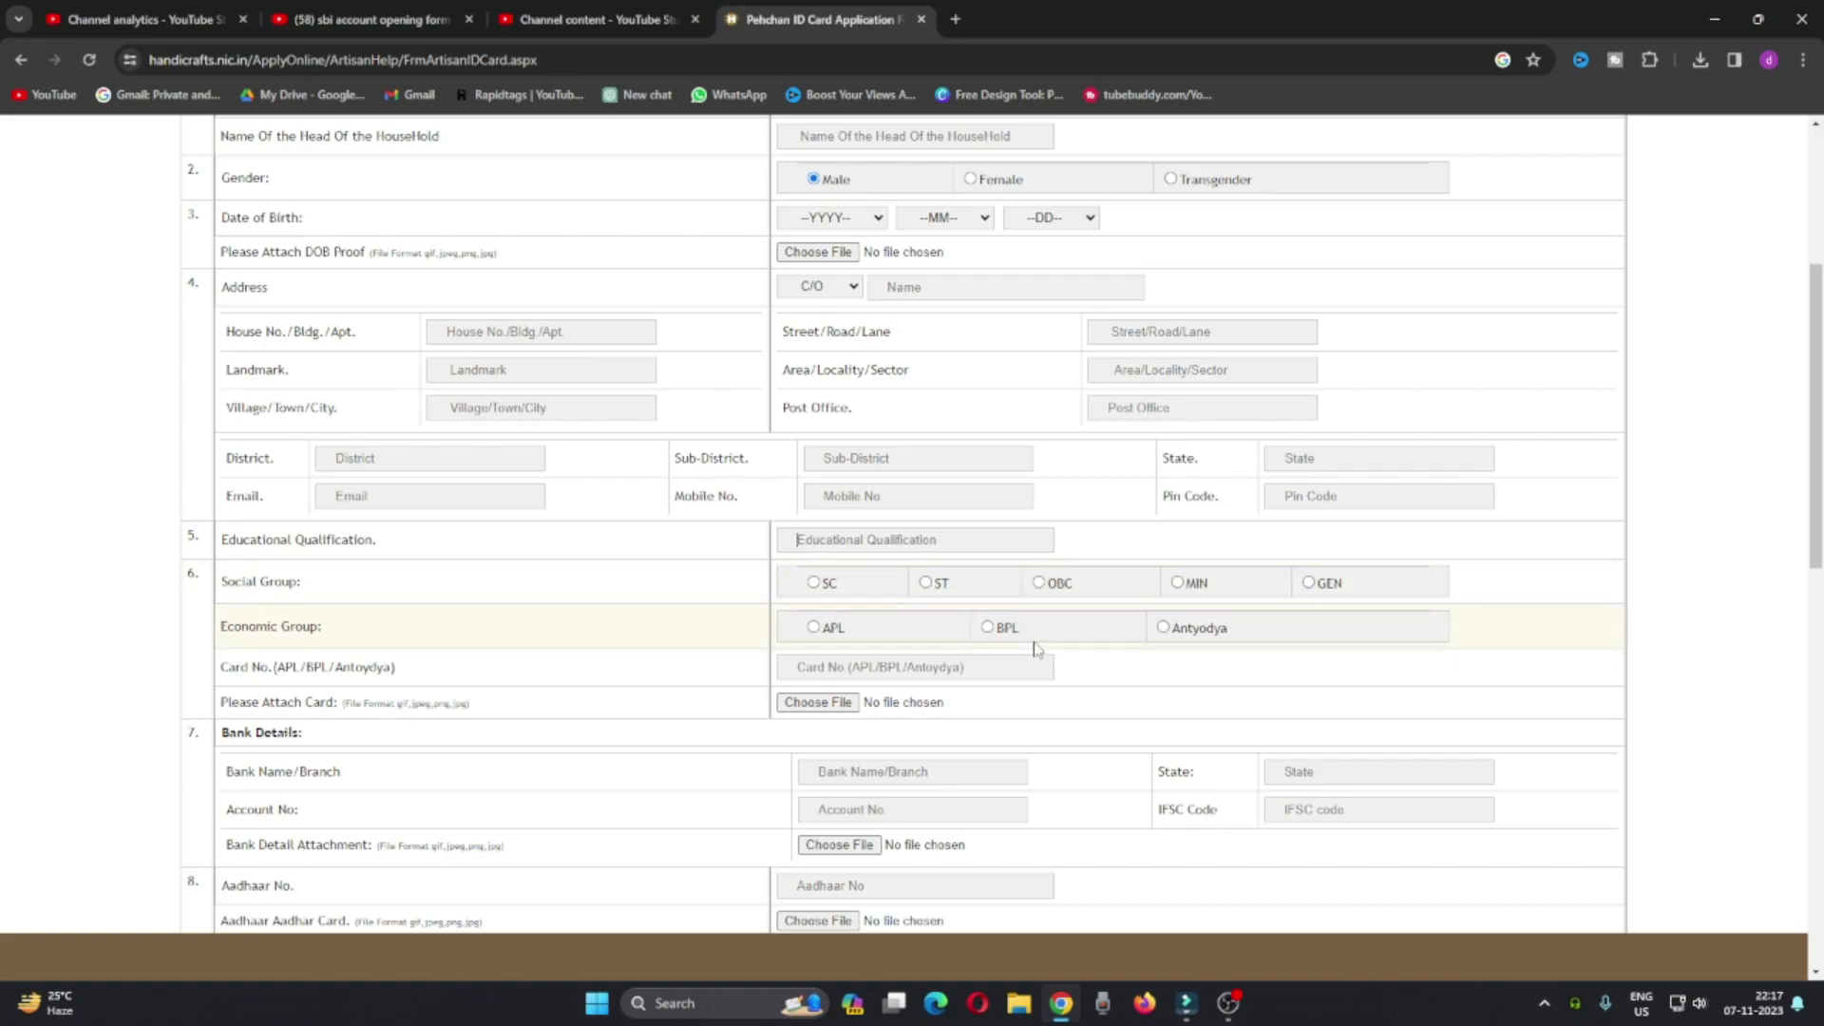
scroll(1102, 665, "down", 1)
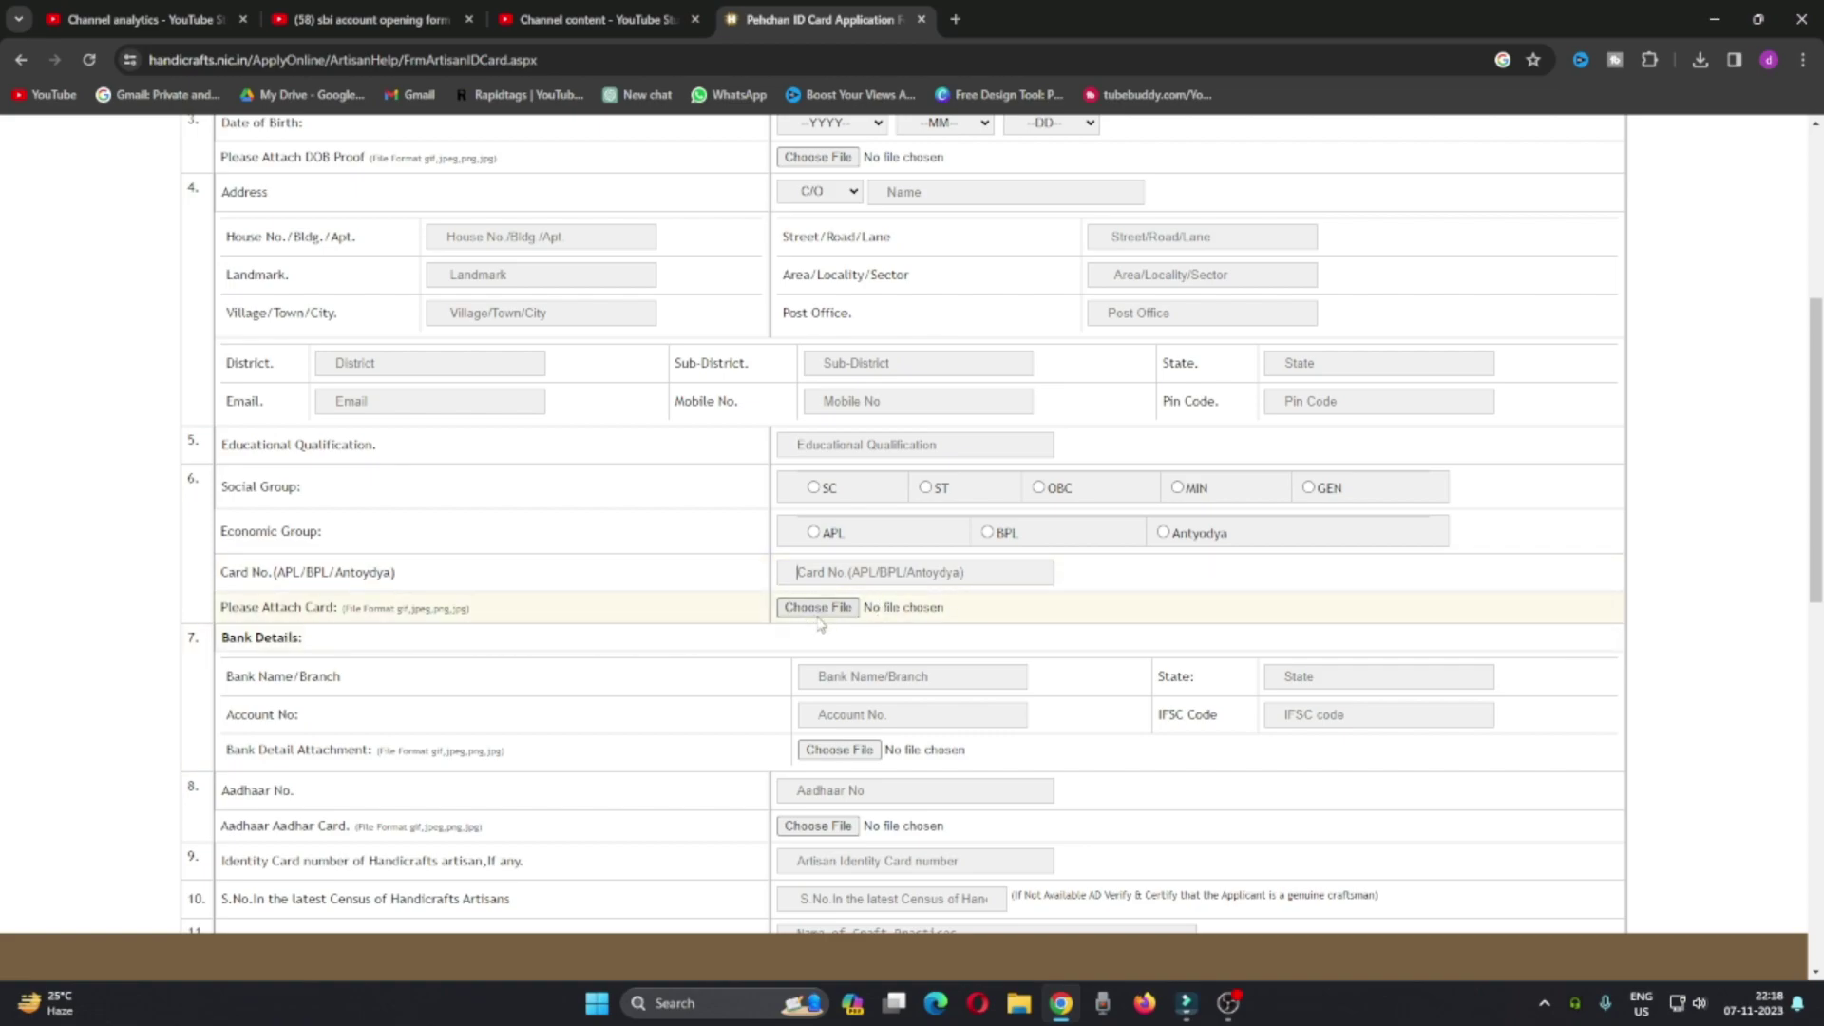
scroll(821, 616, "down", 1)
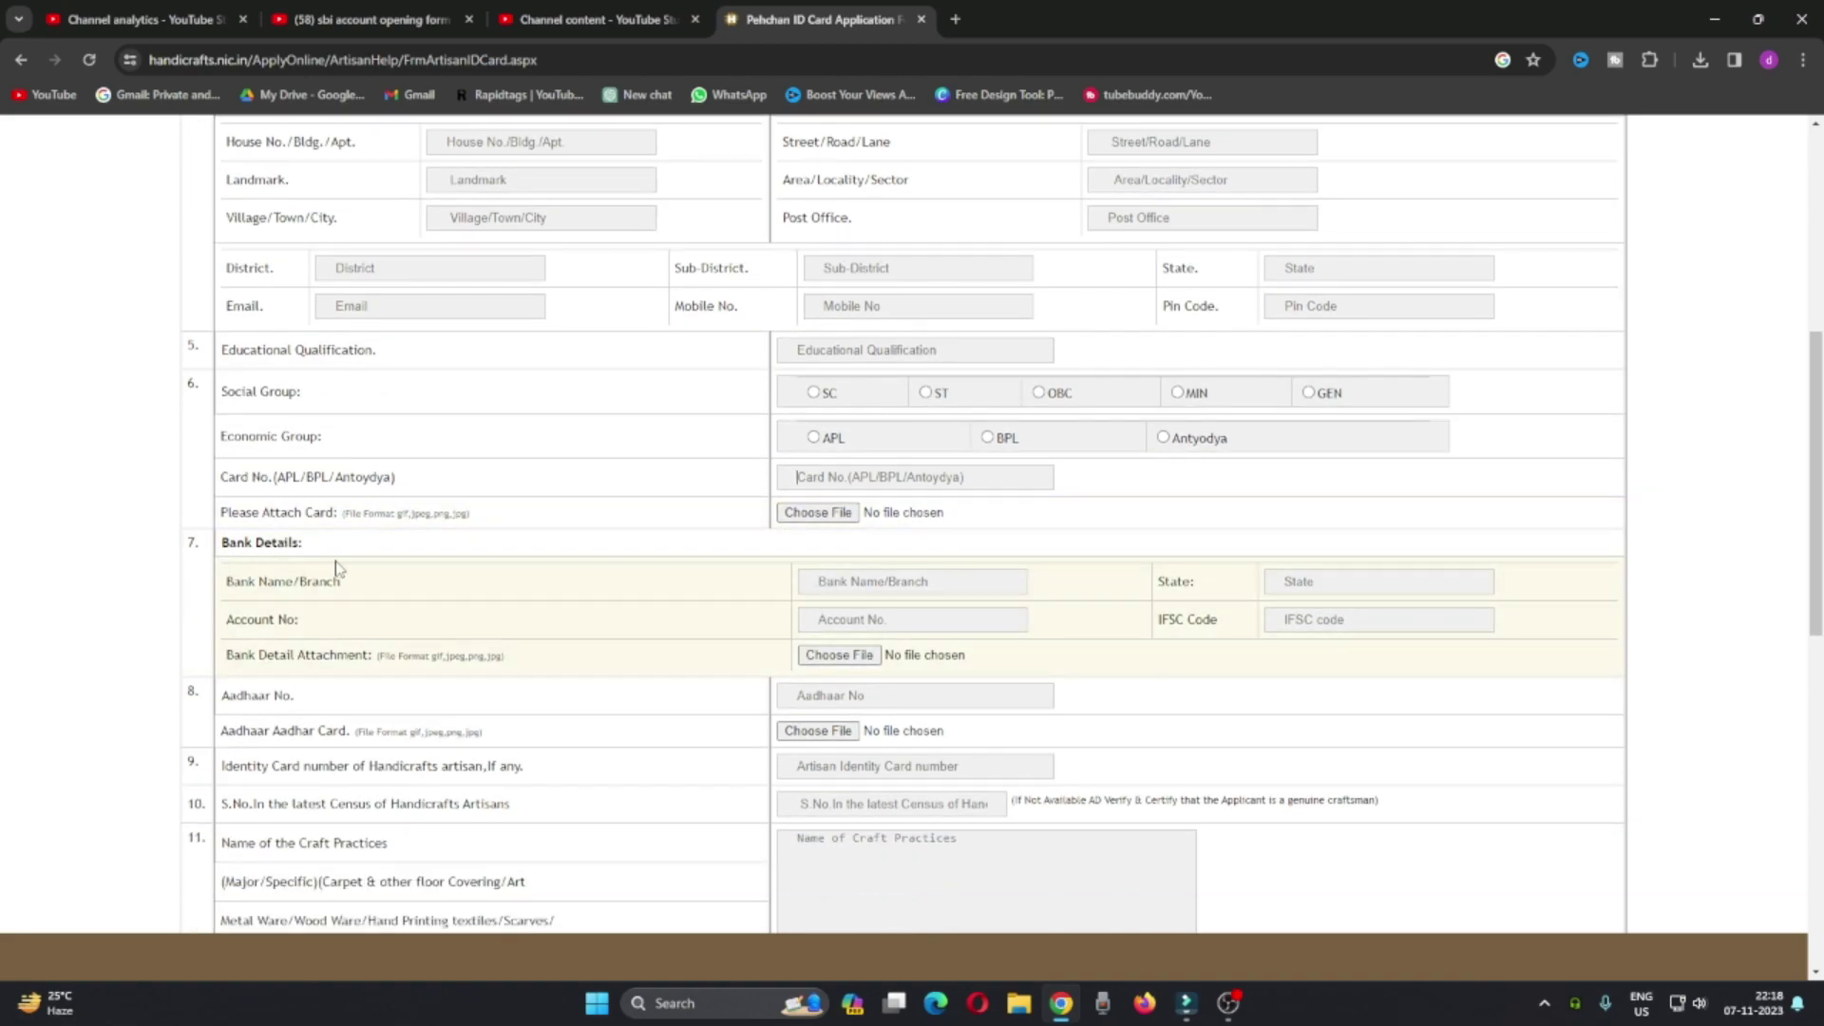
scroll(521, 568, "down", 1)
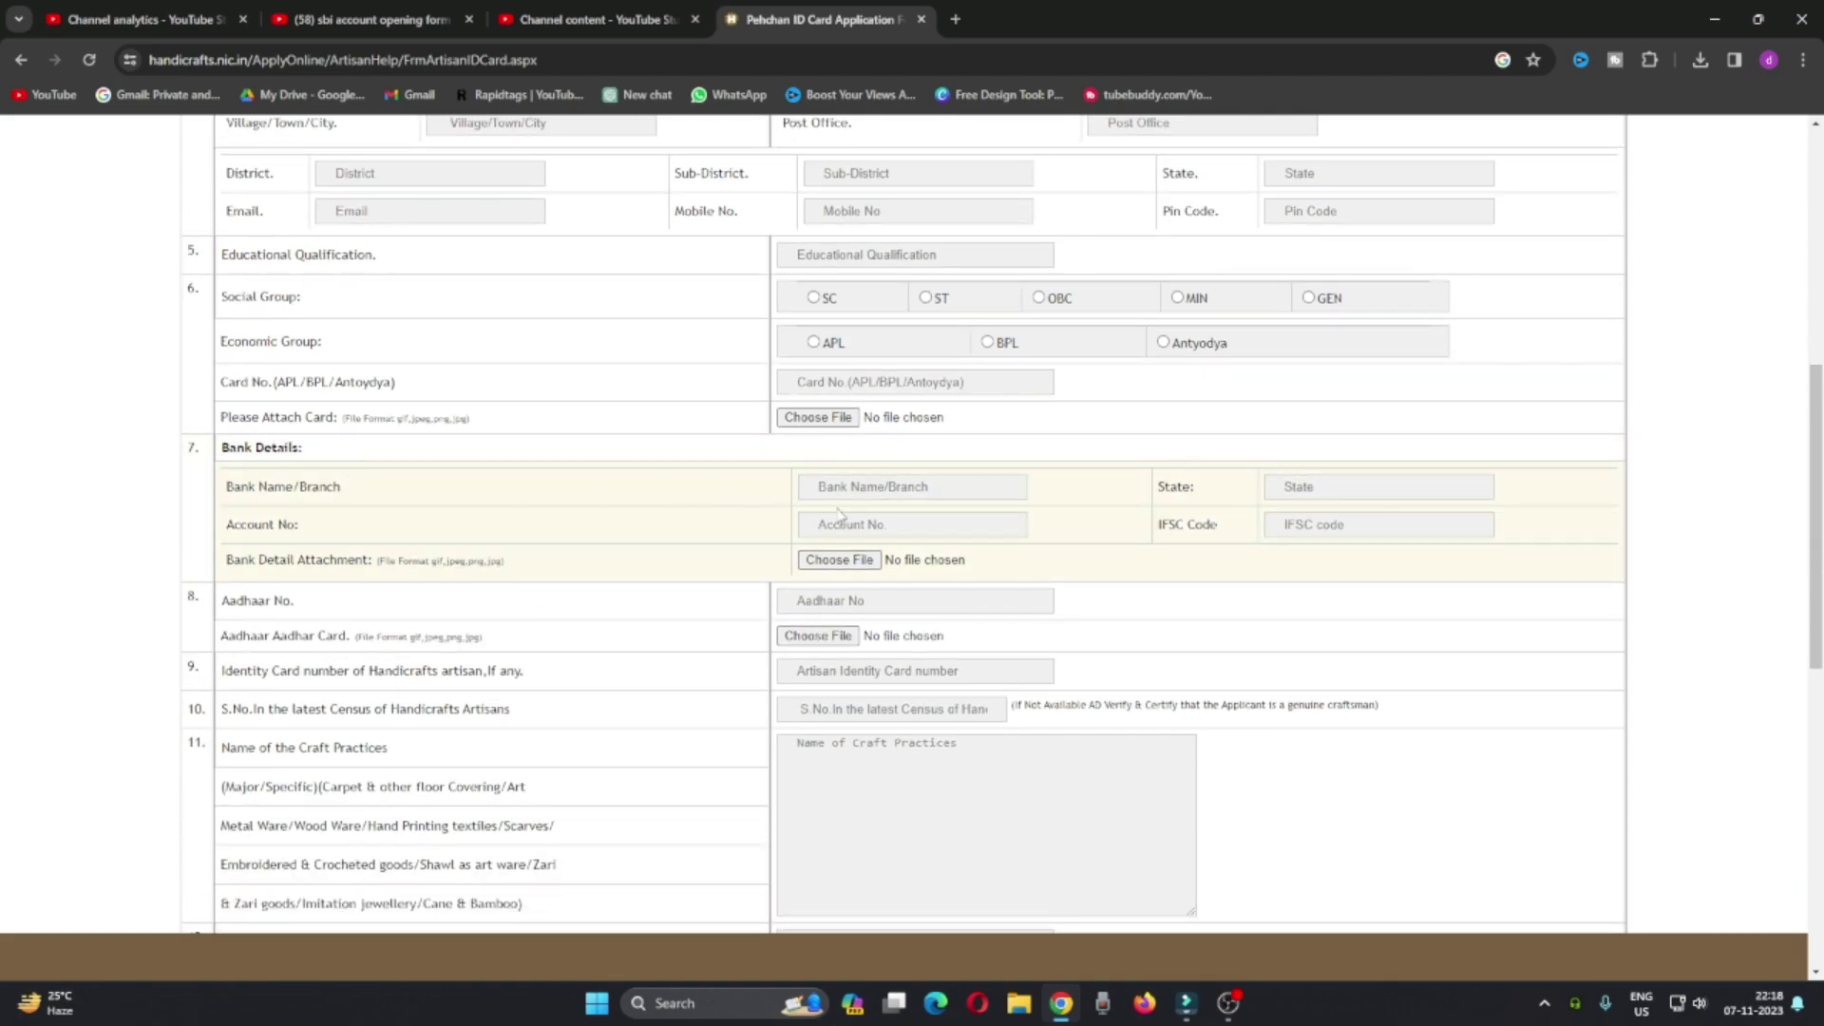
left_click(909, 529)
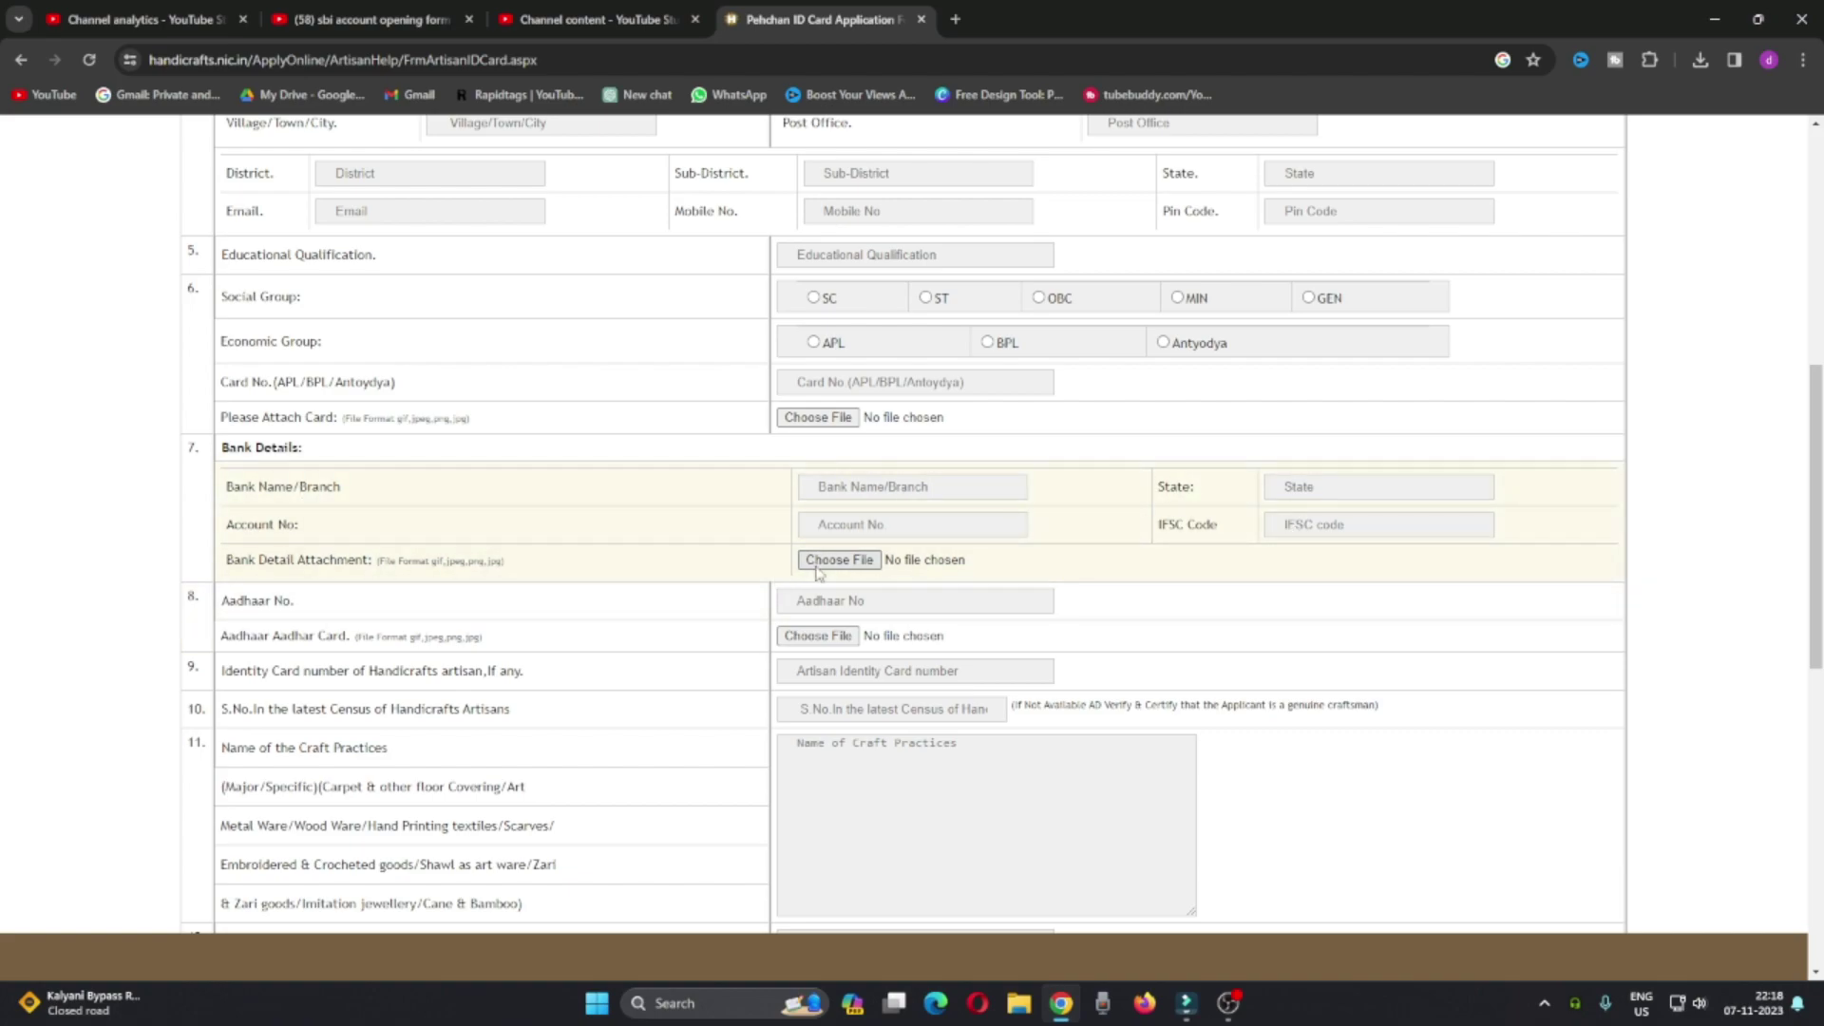
scroll(821, 570, "down", 1)
left_click(838, 511)
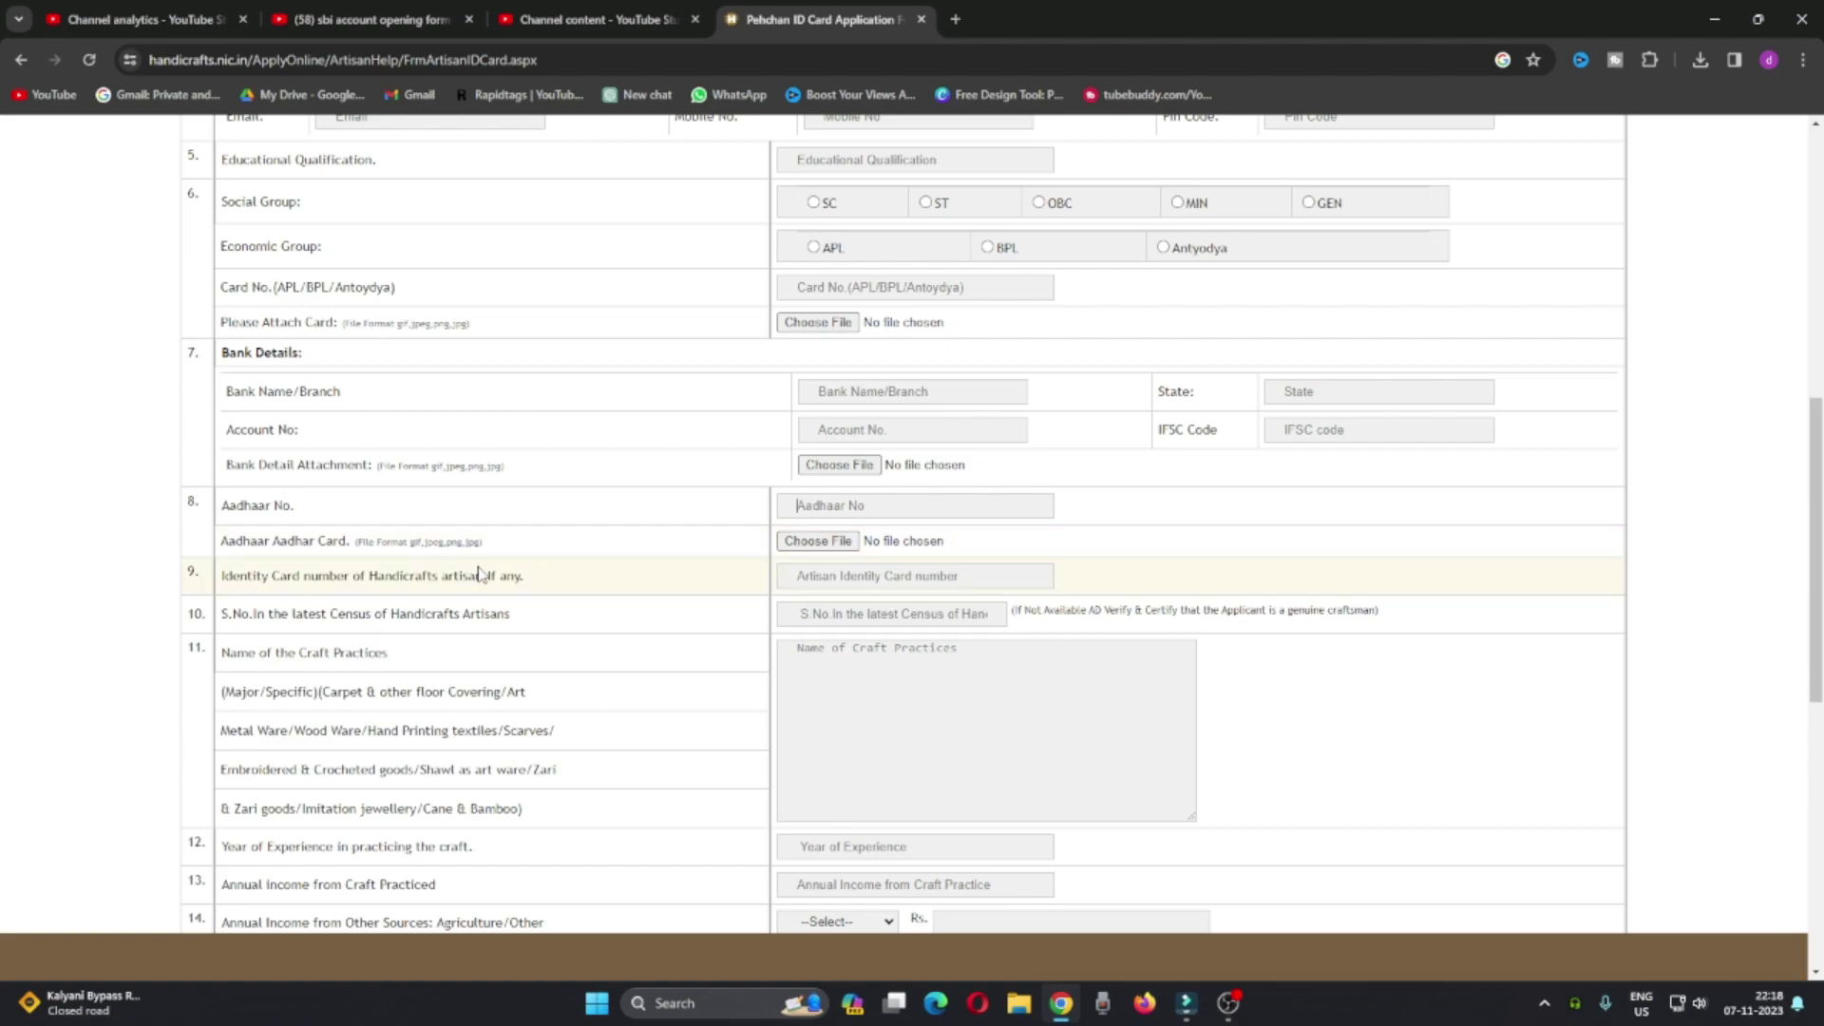
scroll(481, 574, "down", 1)
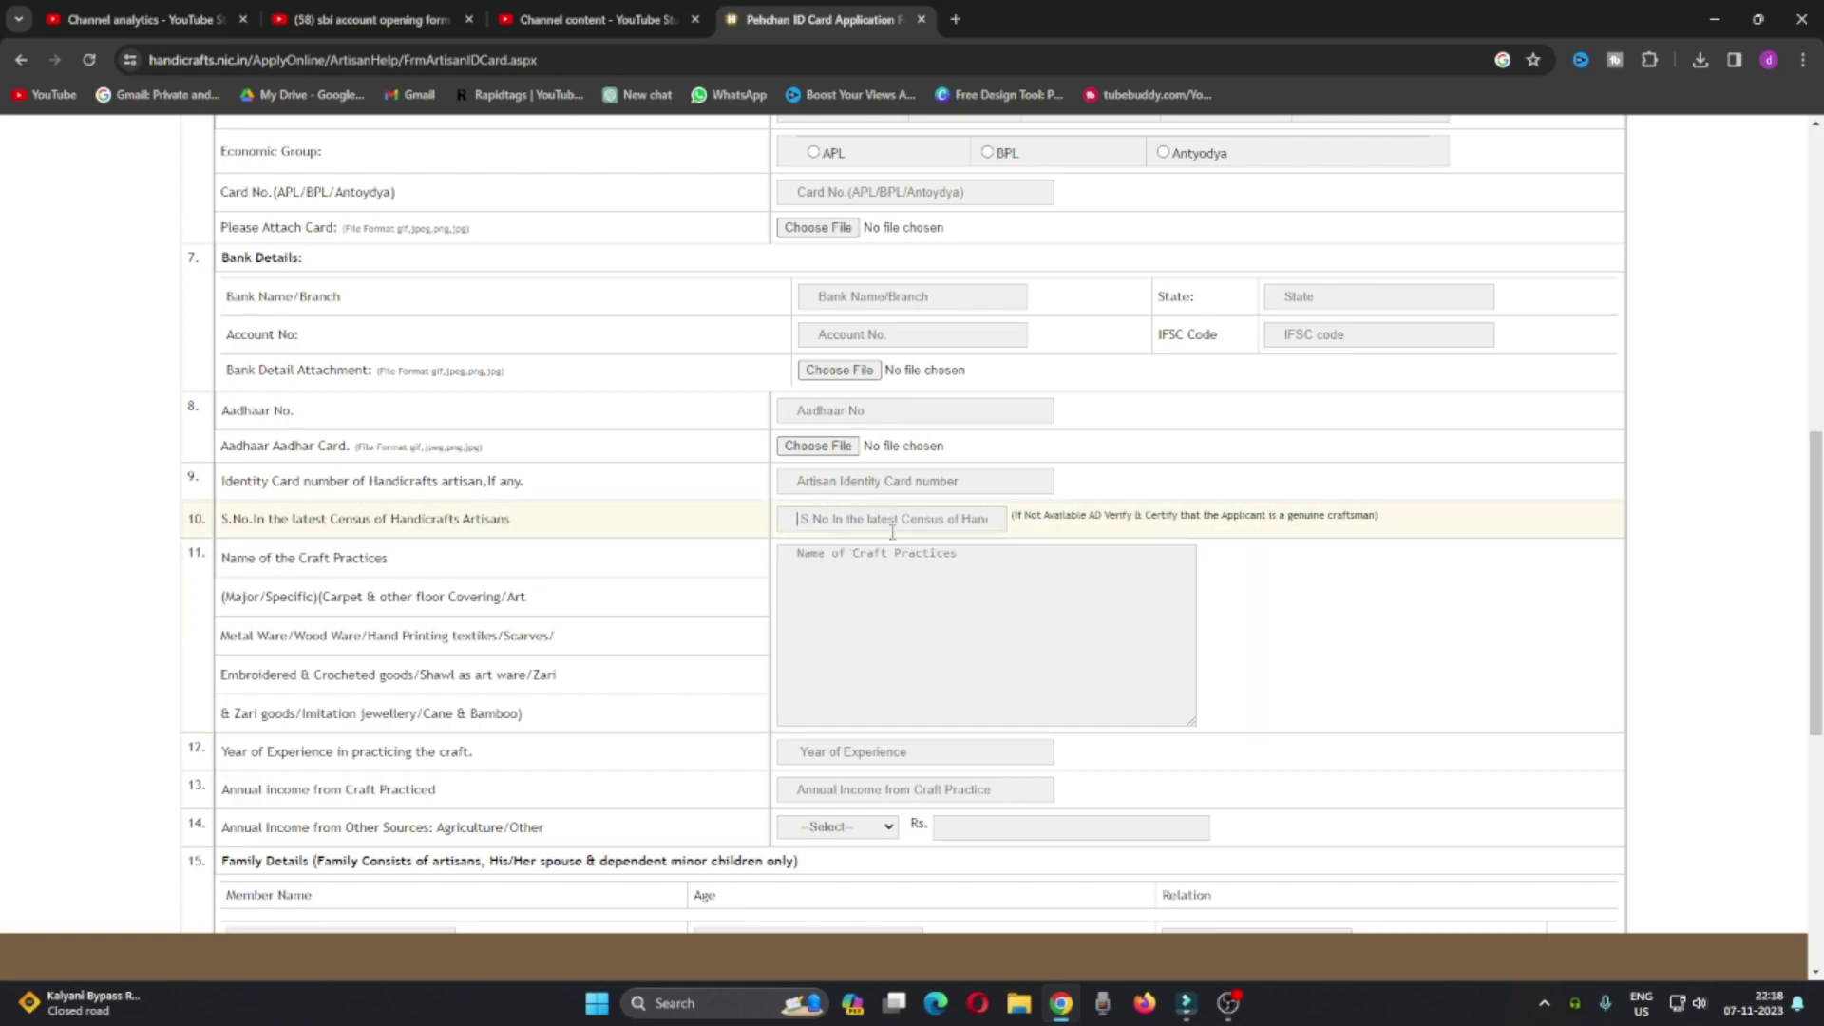
Step: Copy the label text "(Major/Specific)(Carpet & other floor Covering/Art" into the Name of Craft Practices field
scroll(1061, 663, "down", 1)
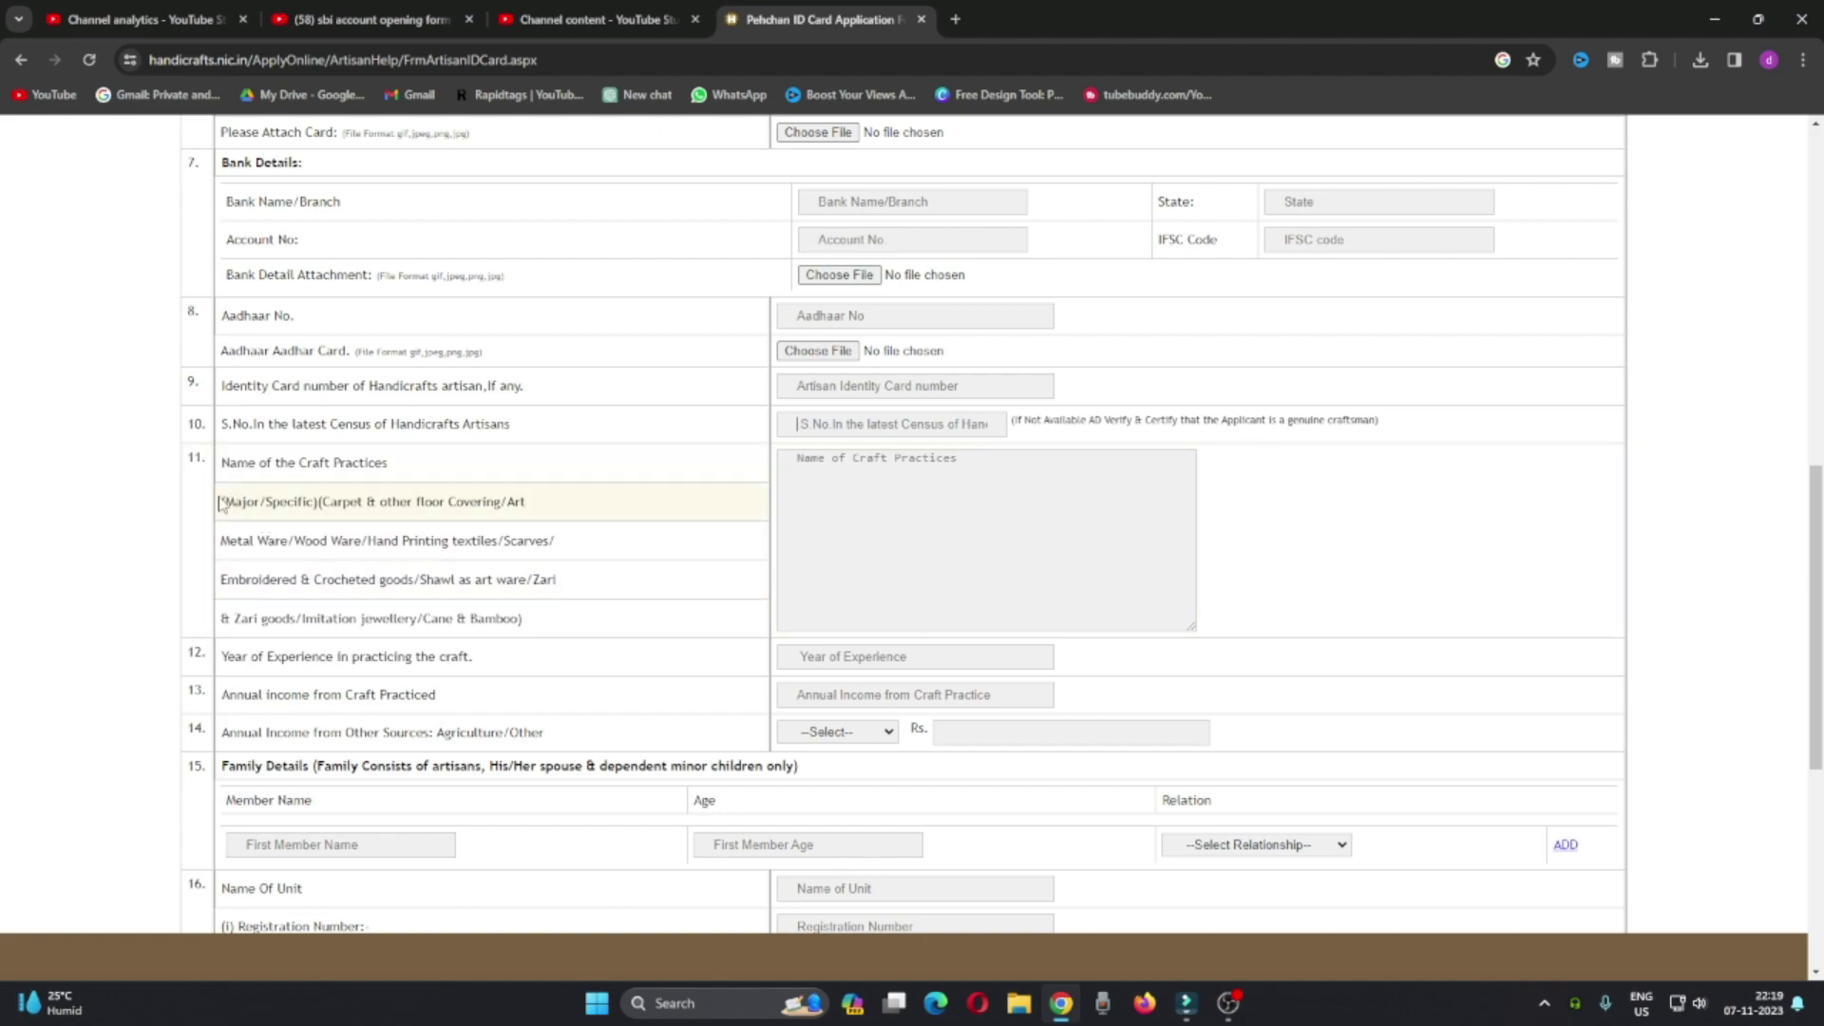
left_click_drag(220, 504, 538, 521)
key("ctrl+c")
right_click(827, 506)
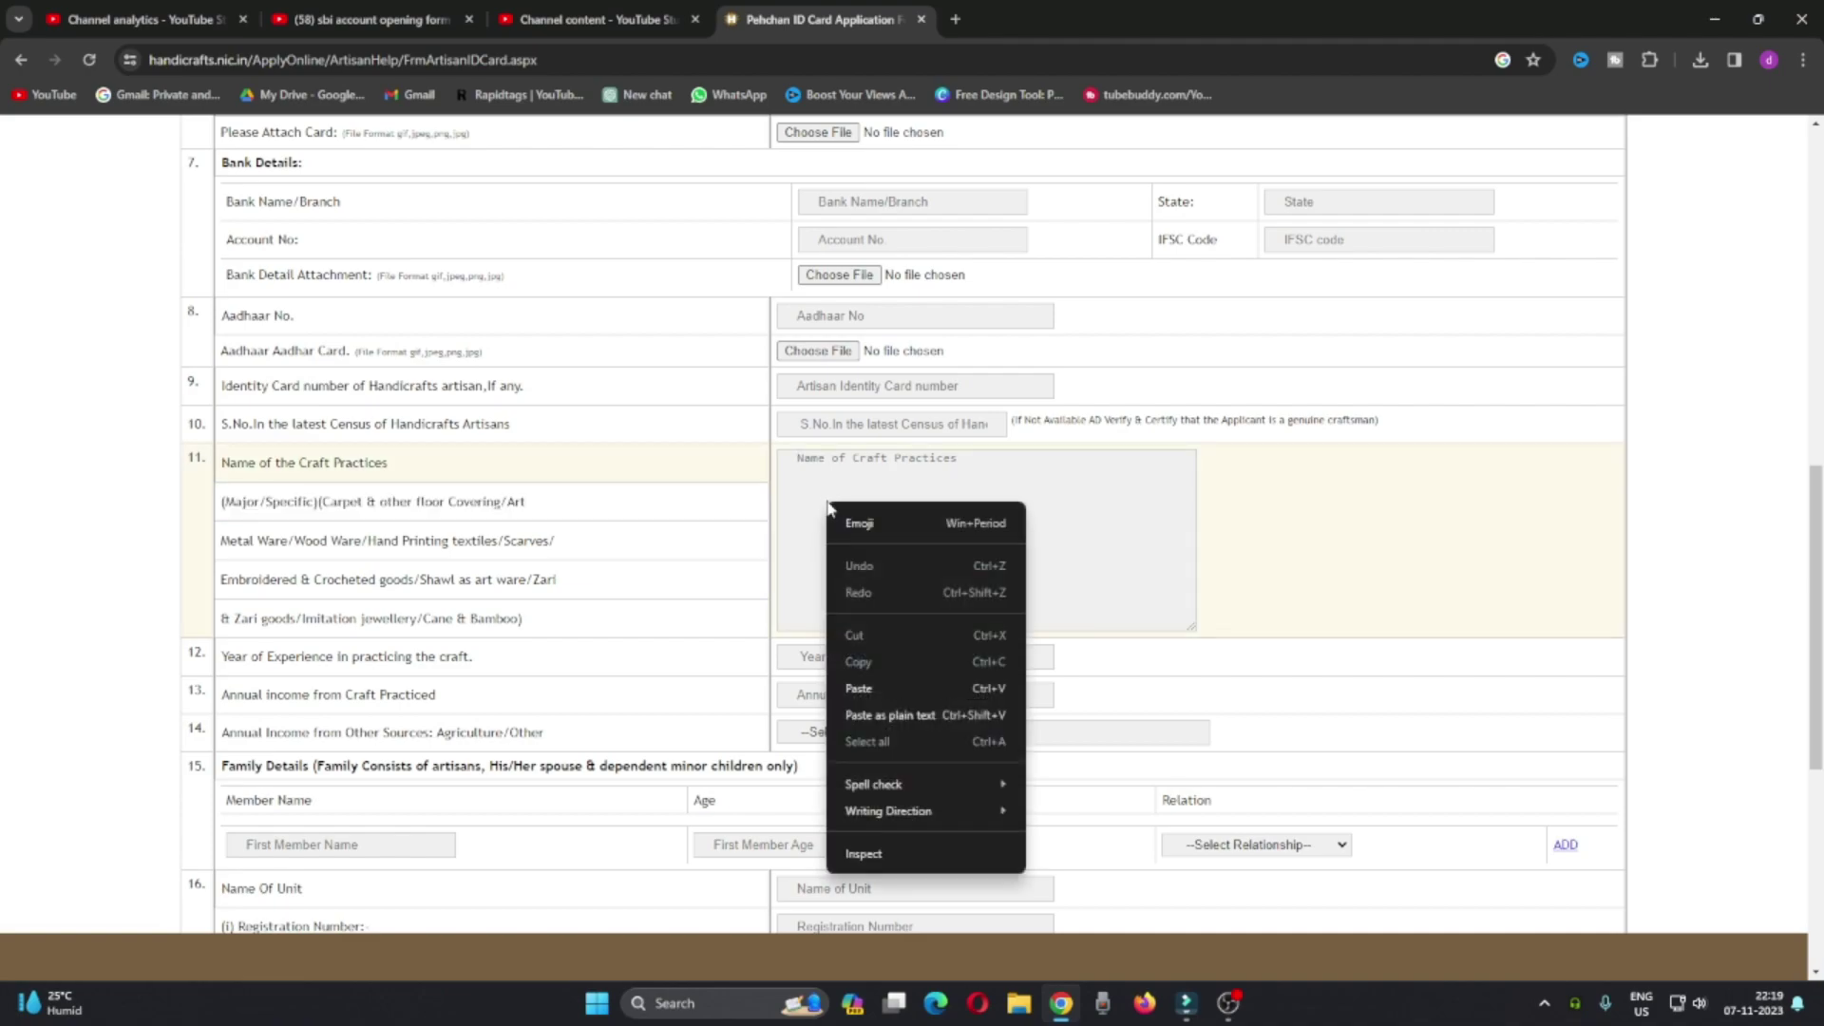
left_click(884, 688)
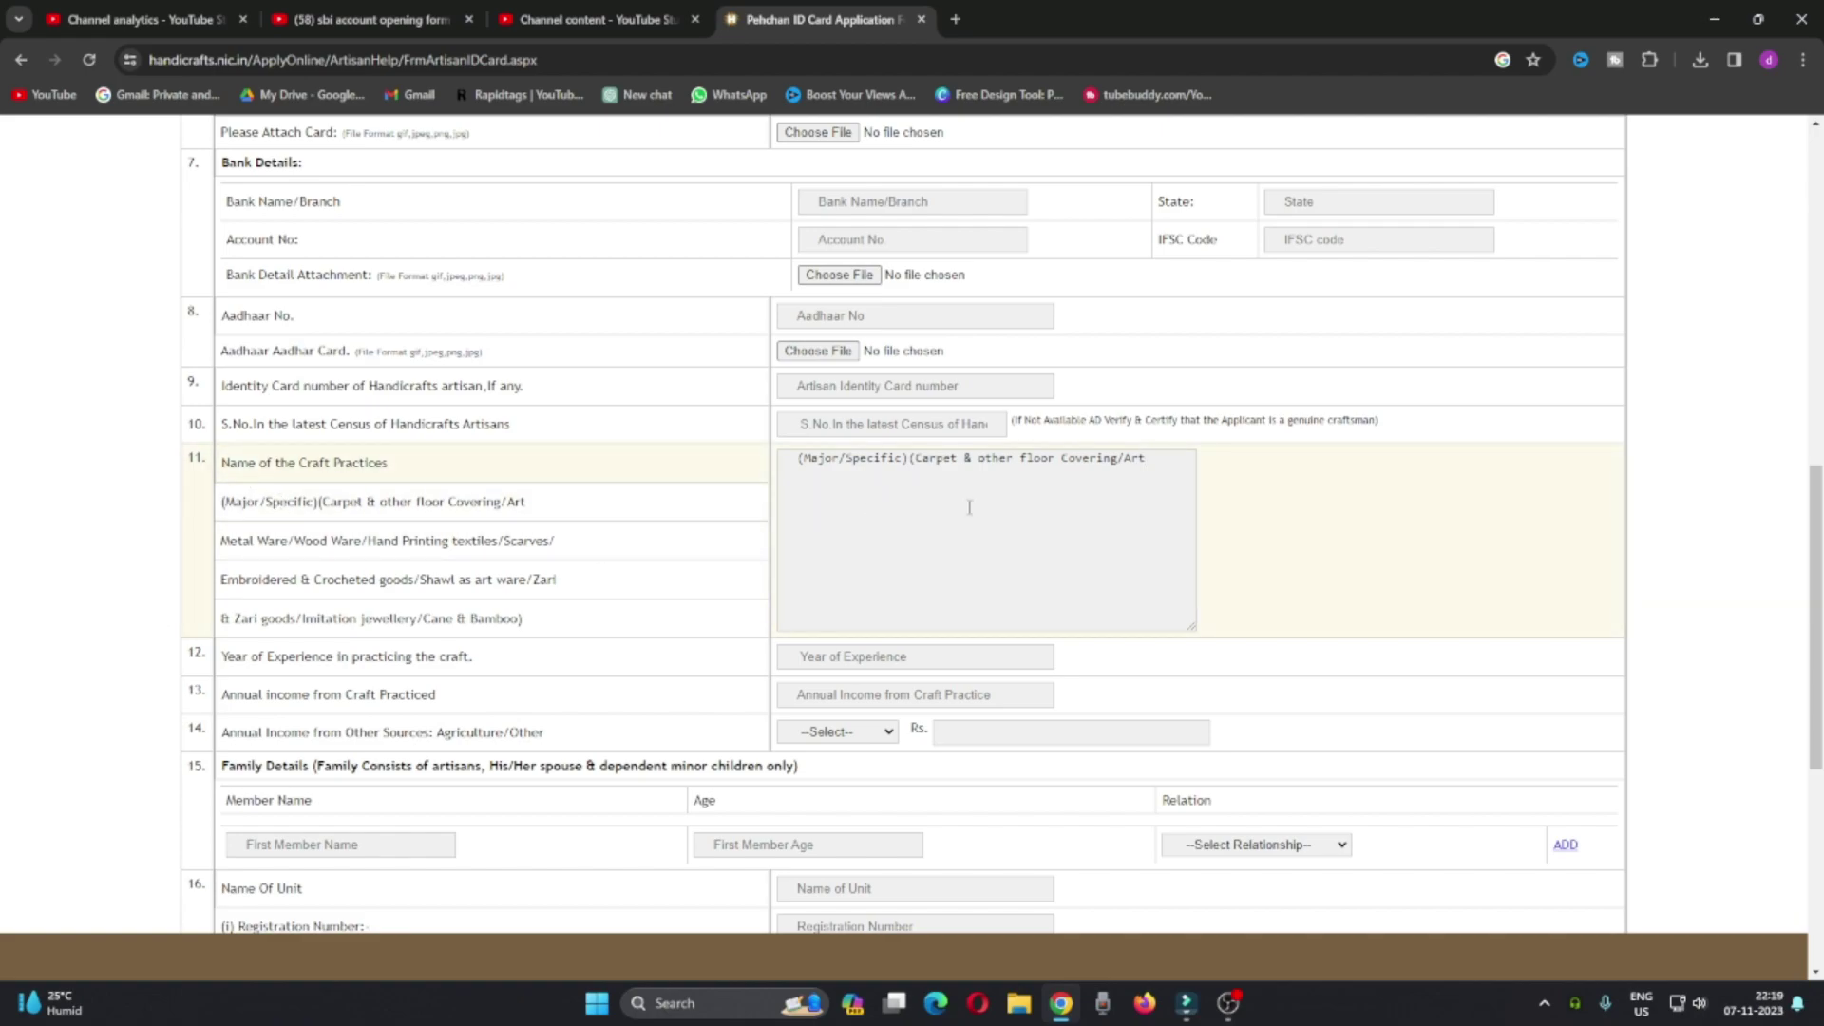
Step: Set the source of annual income from other sources to Other
scroll(983, 513, "down", 1)
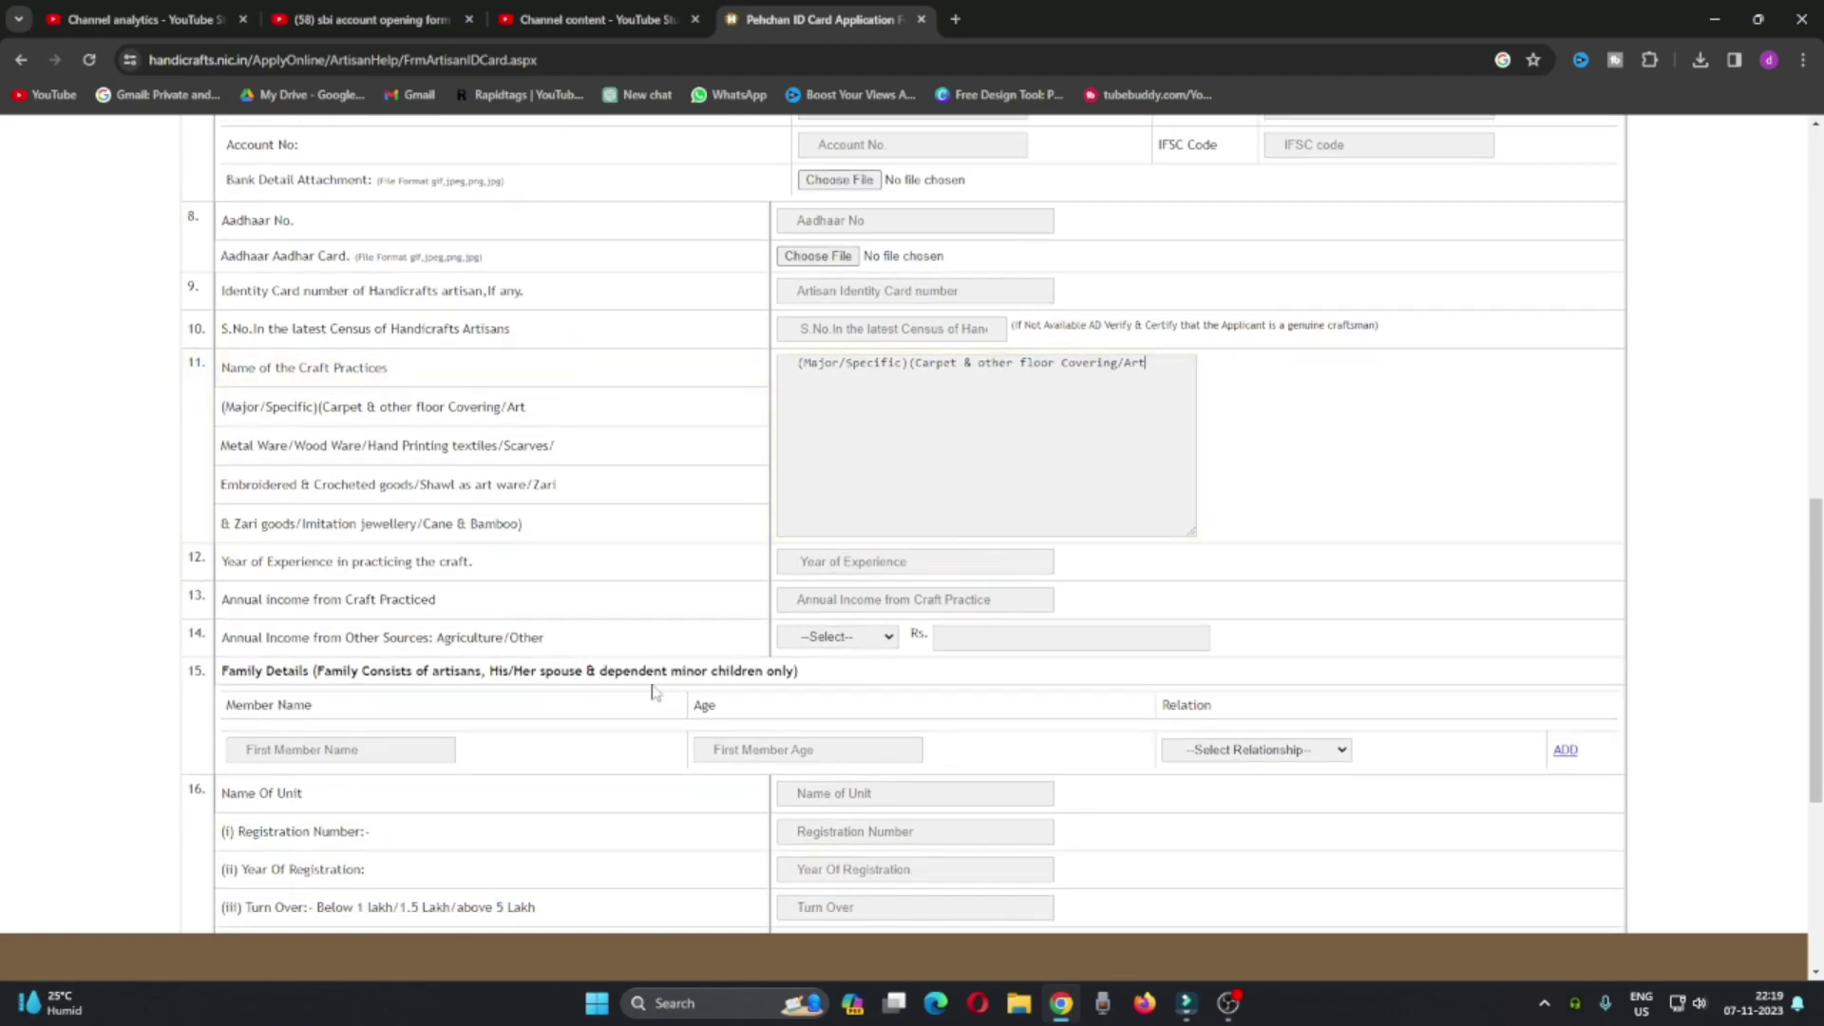
left_click(837, 570)
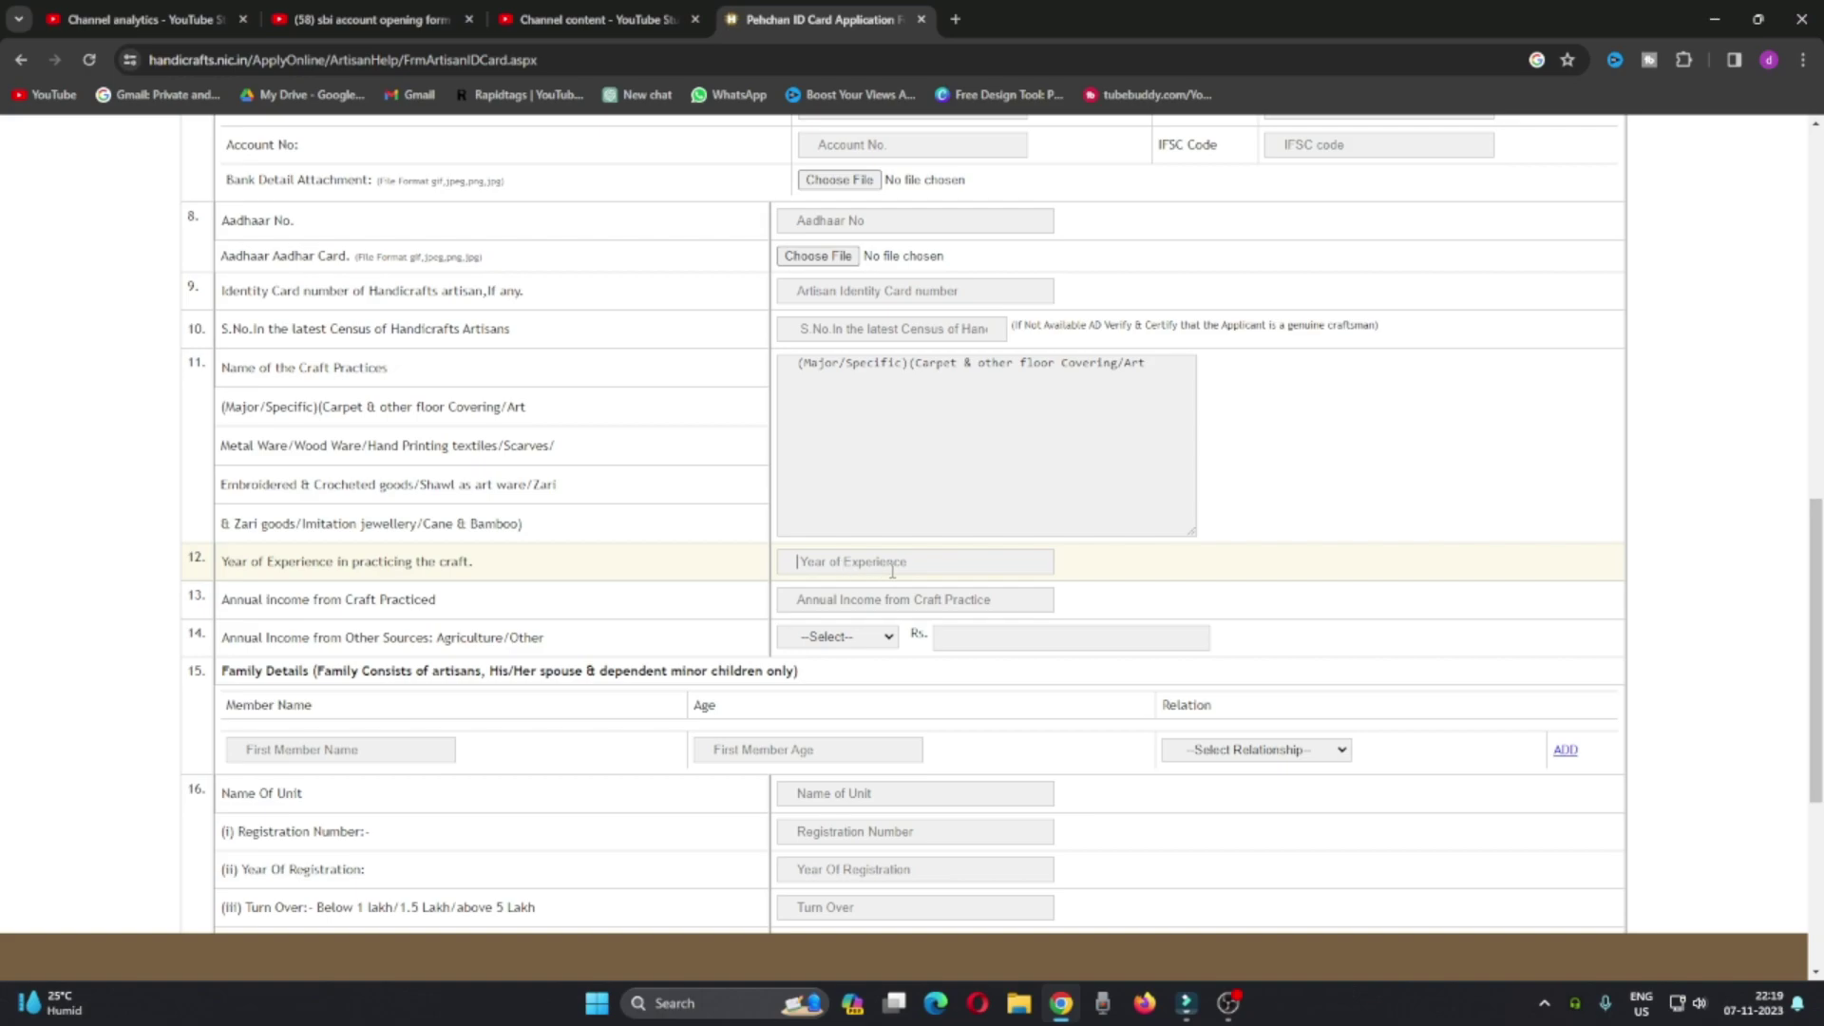
scroll(903, 567, "down", 1)
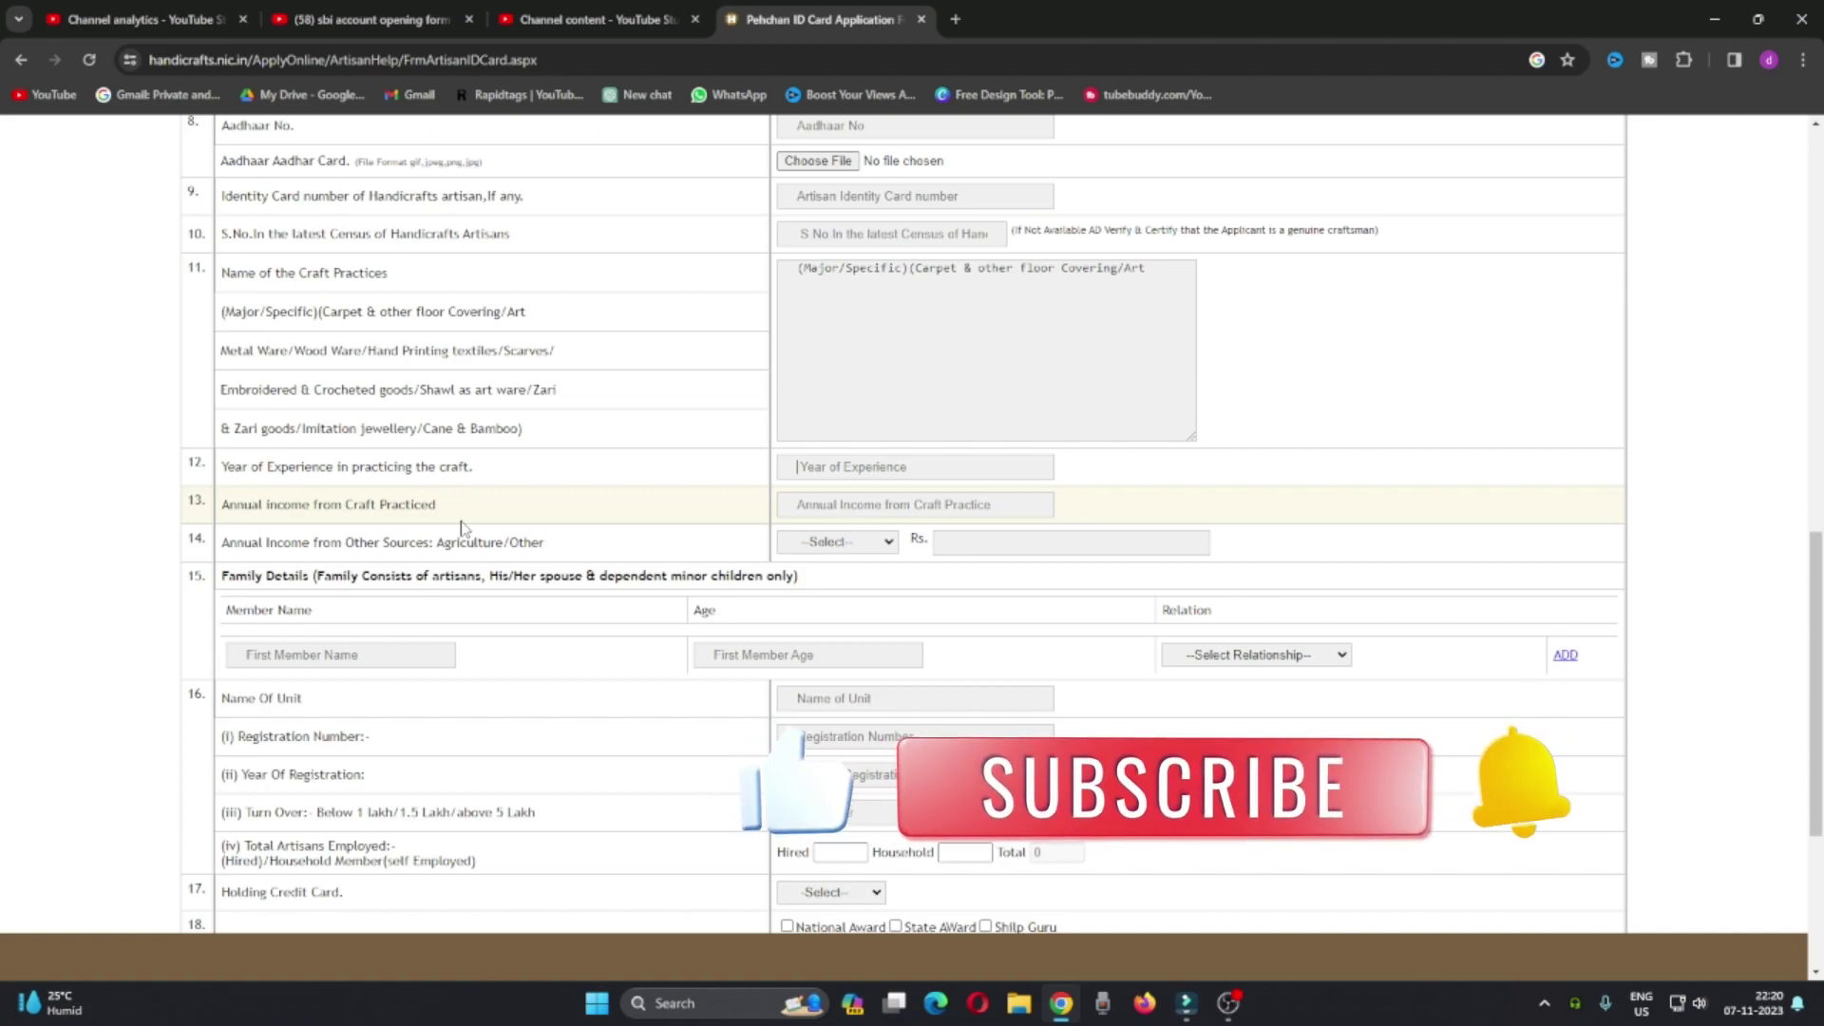
left_click(876, 549)
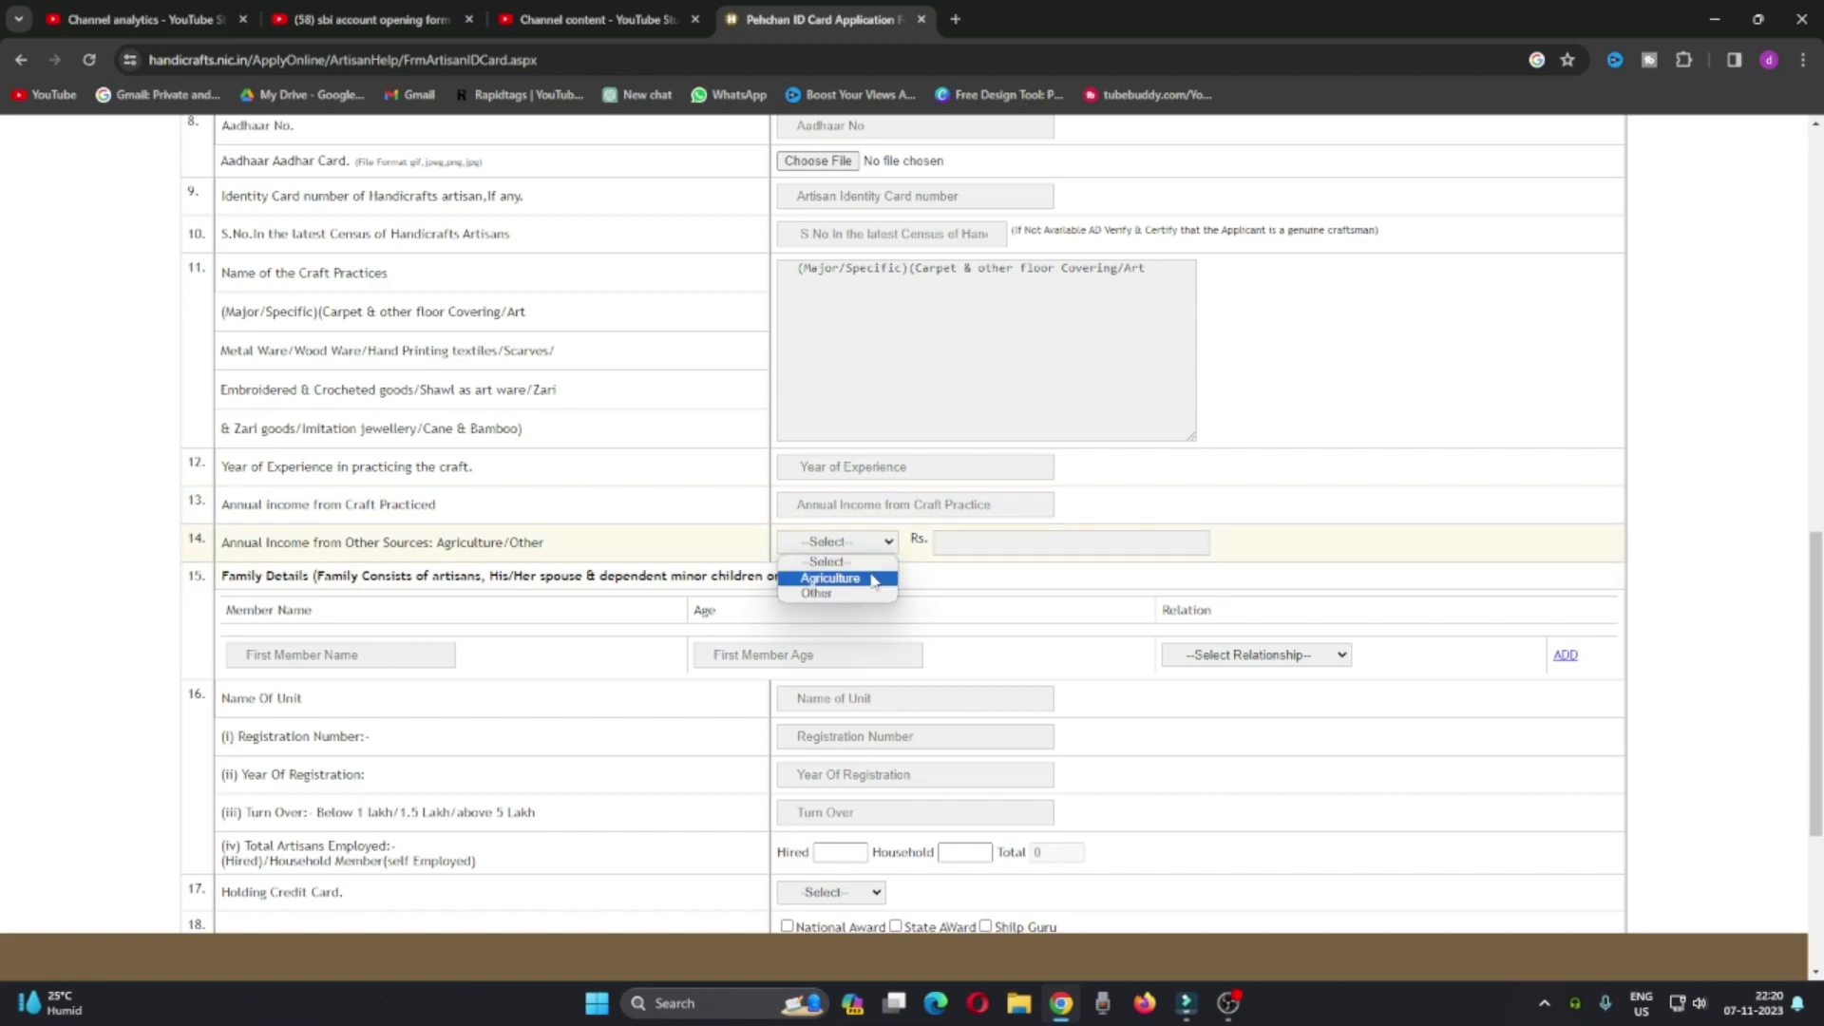
left_click(840, 593)
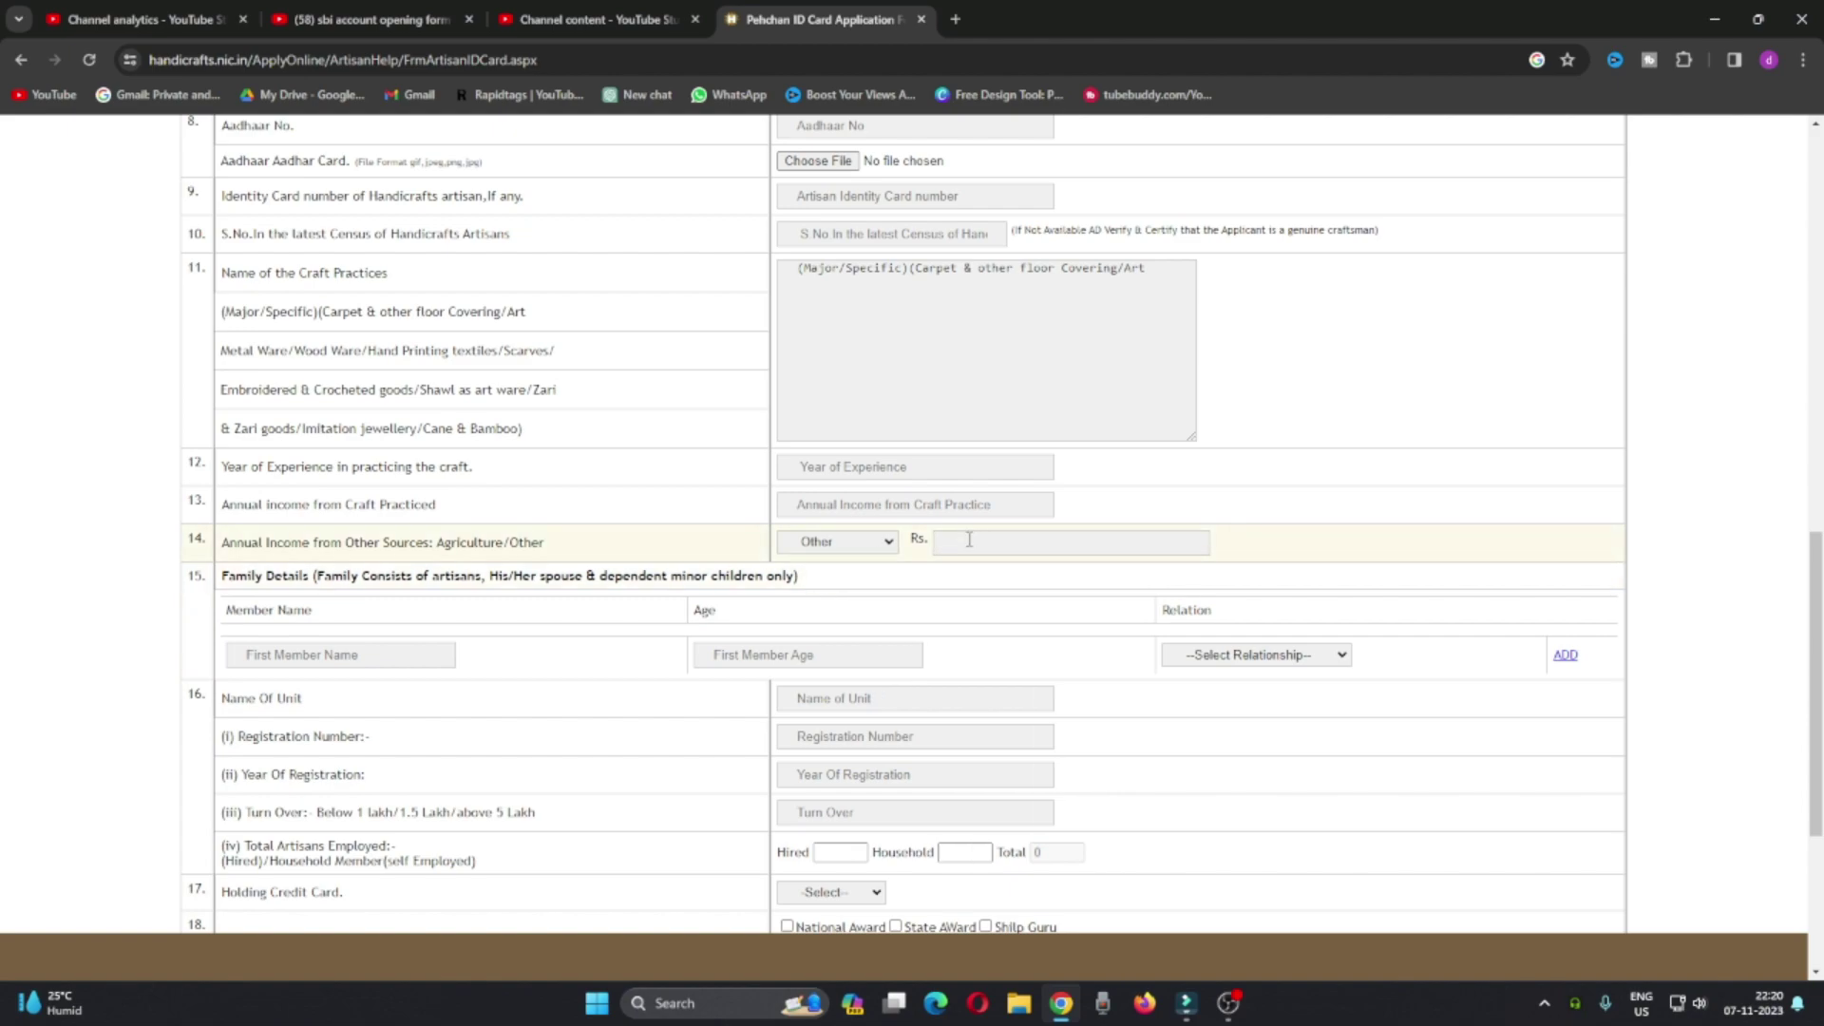
Step: Examine the relationship options offered for the first member in the family details
scroll(969, 539, "down", 1)
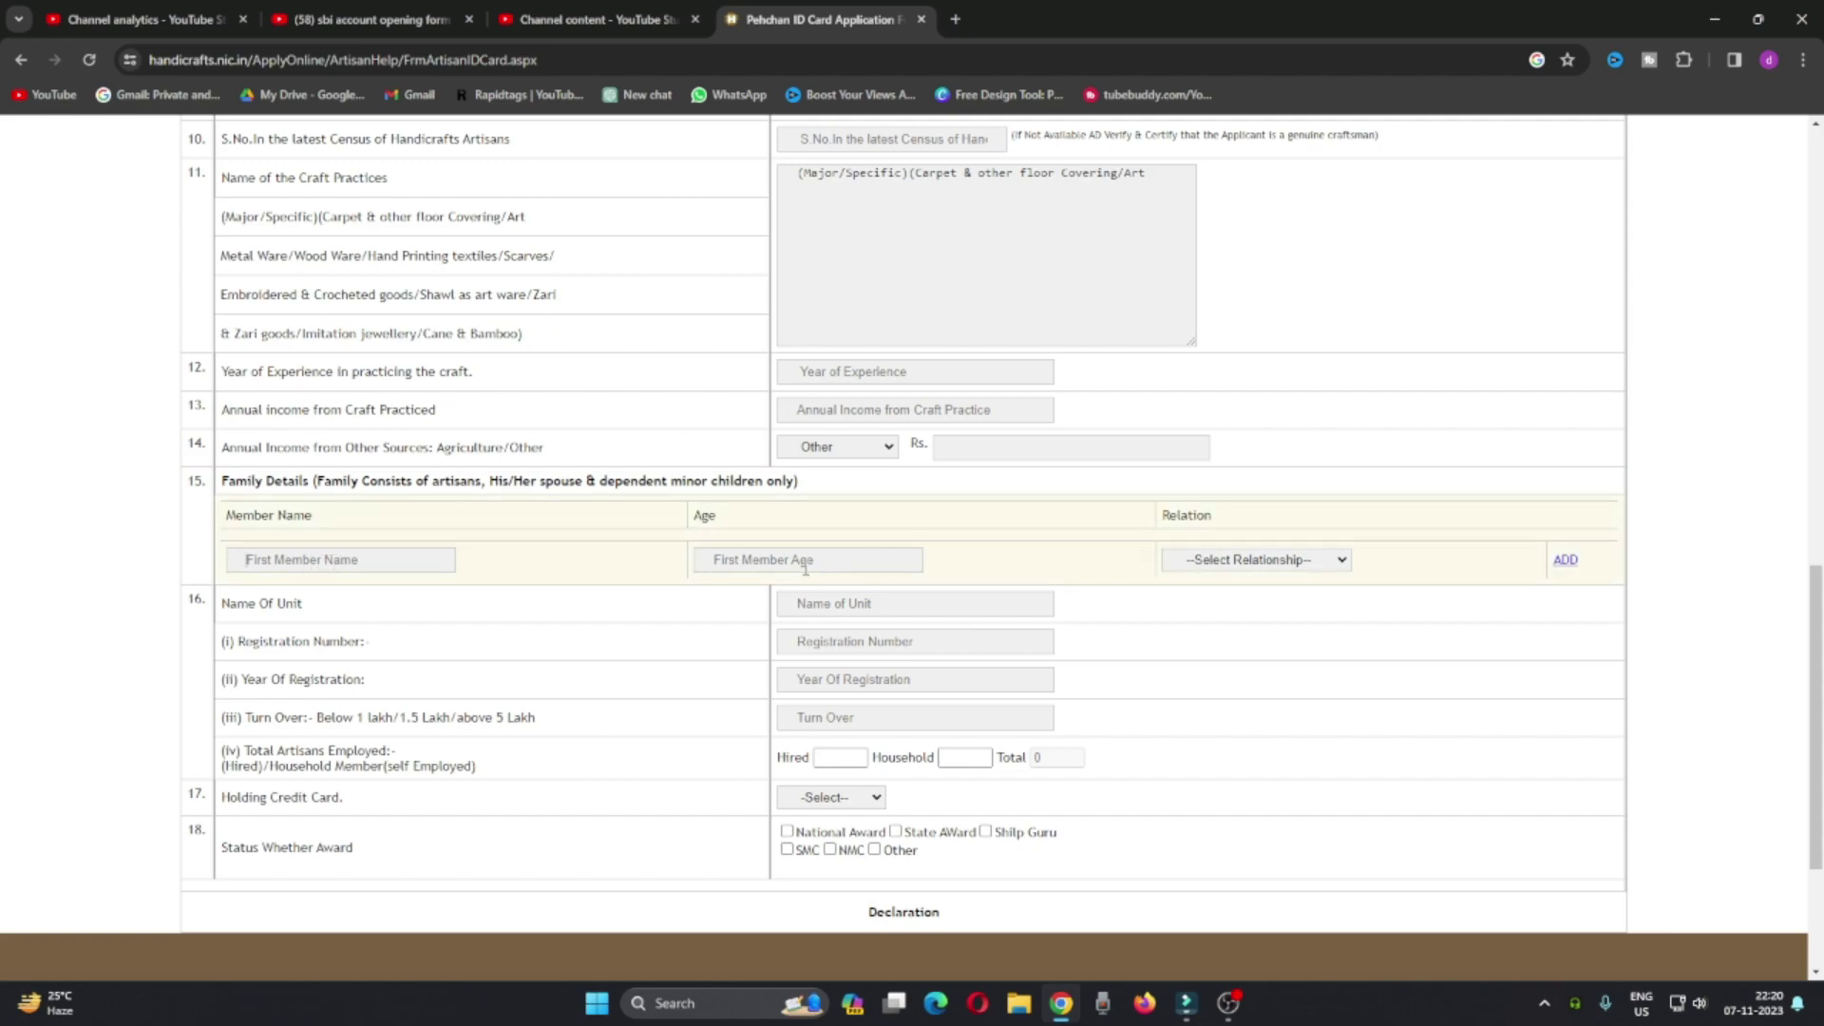
left_click(1346, 562)
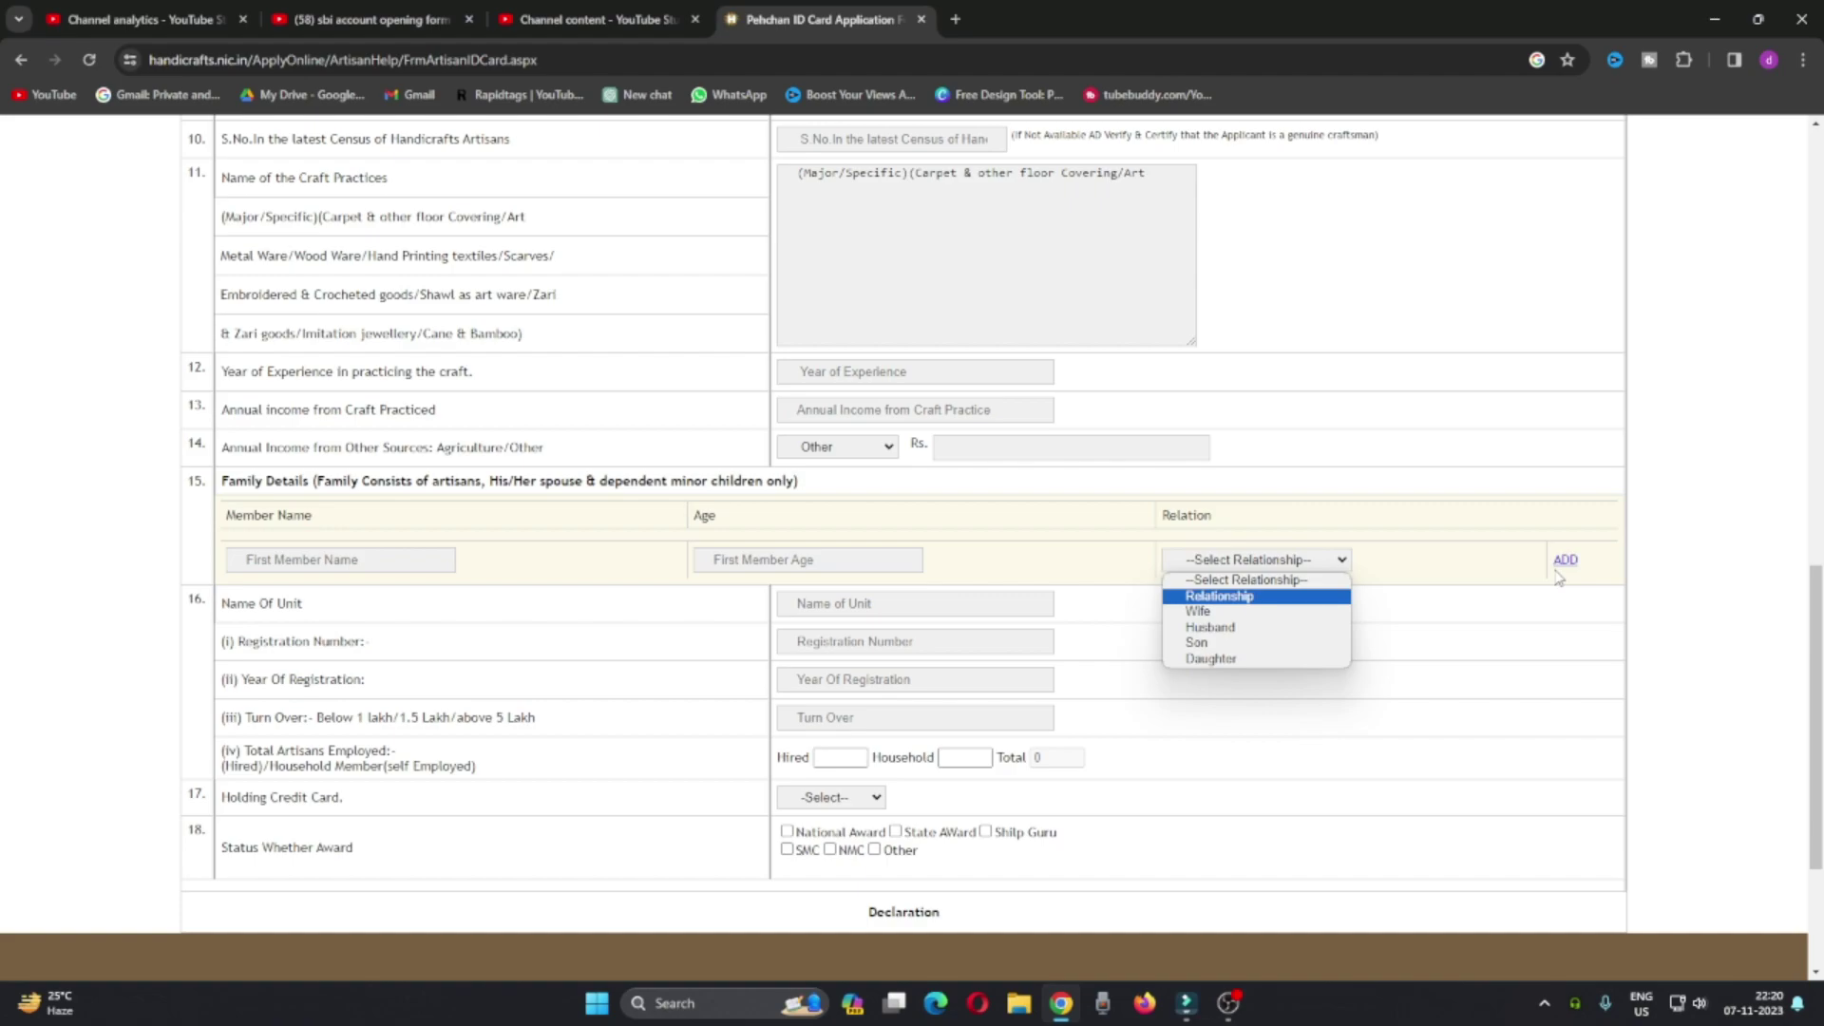
key("d")
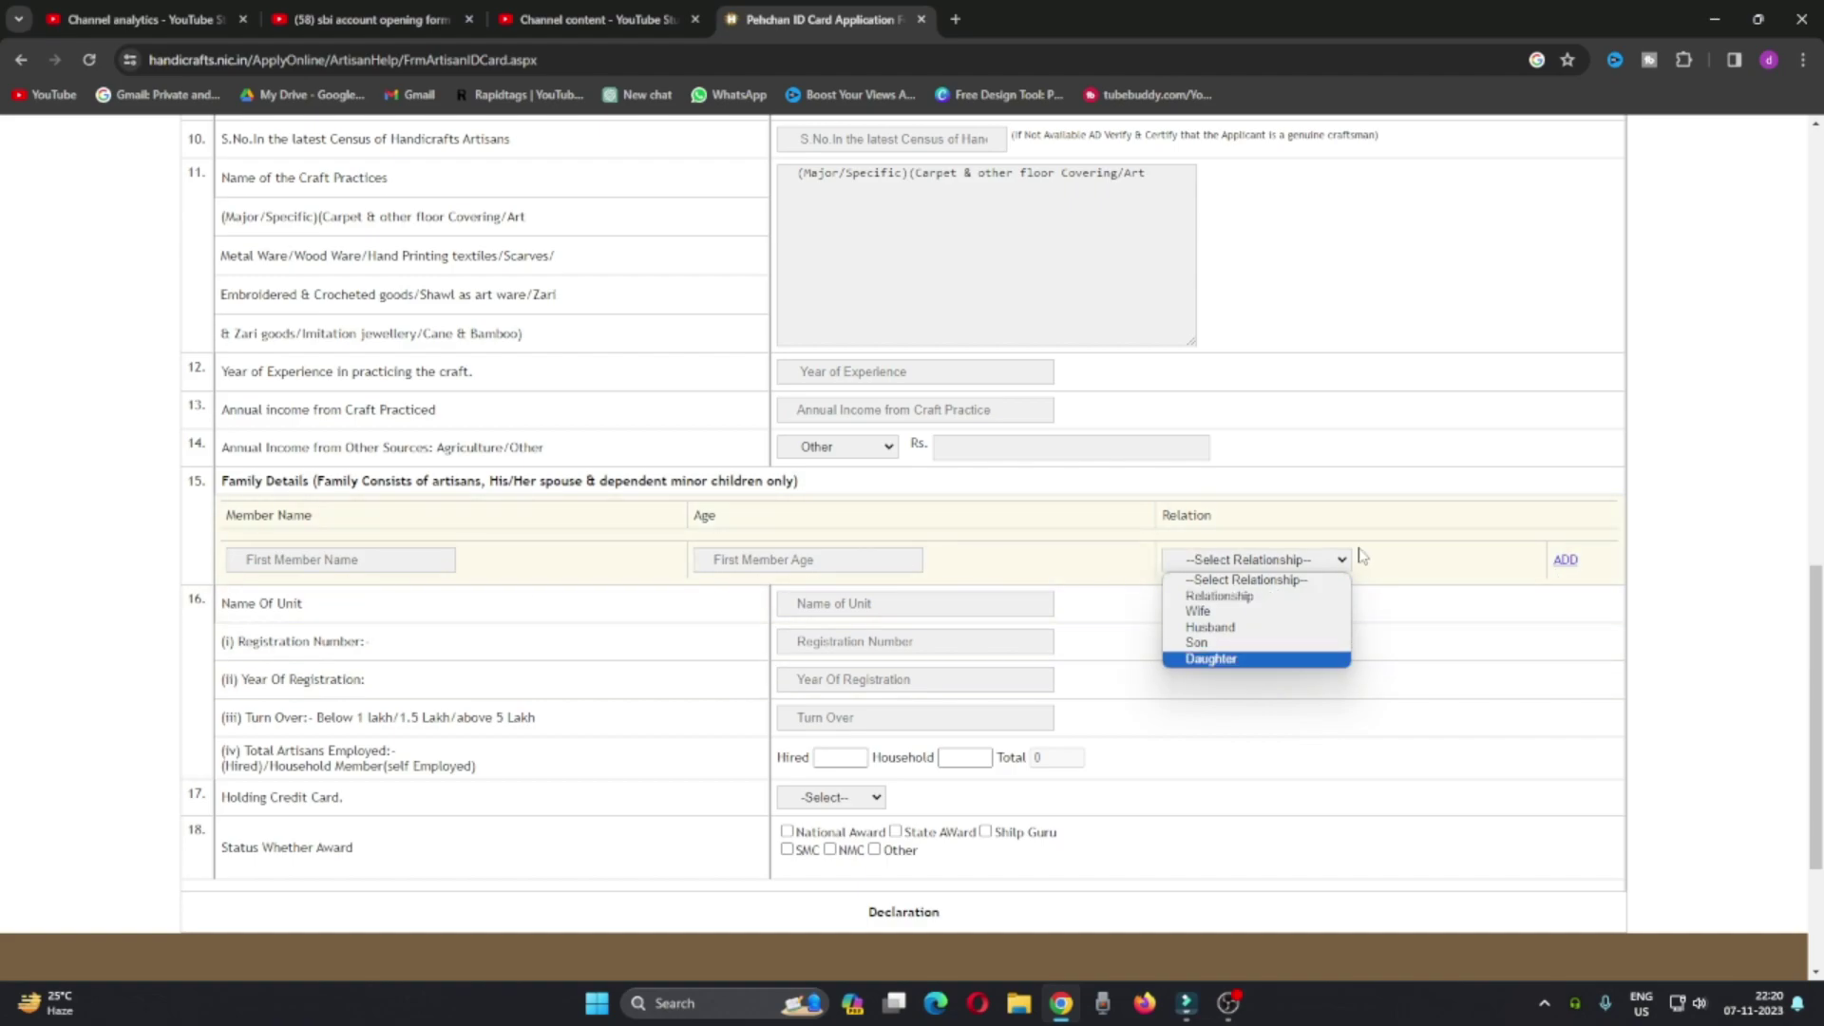
key("w")
key("s")
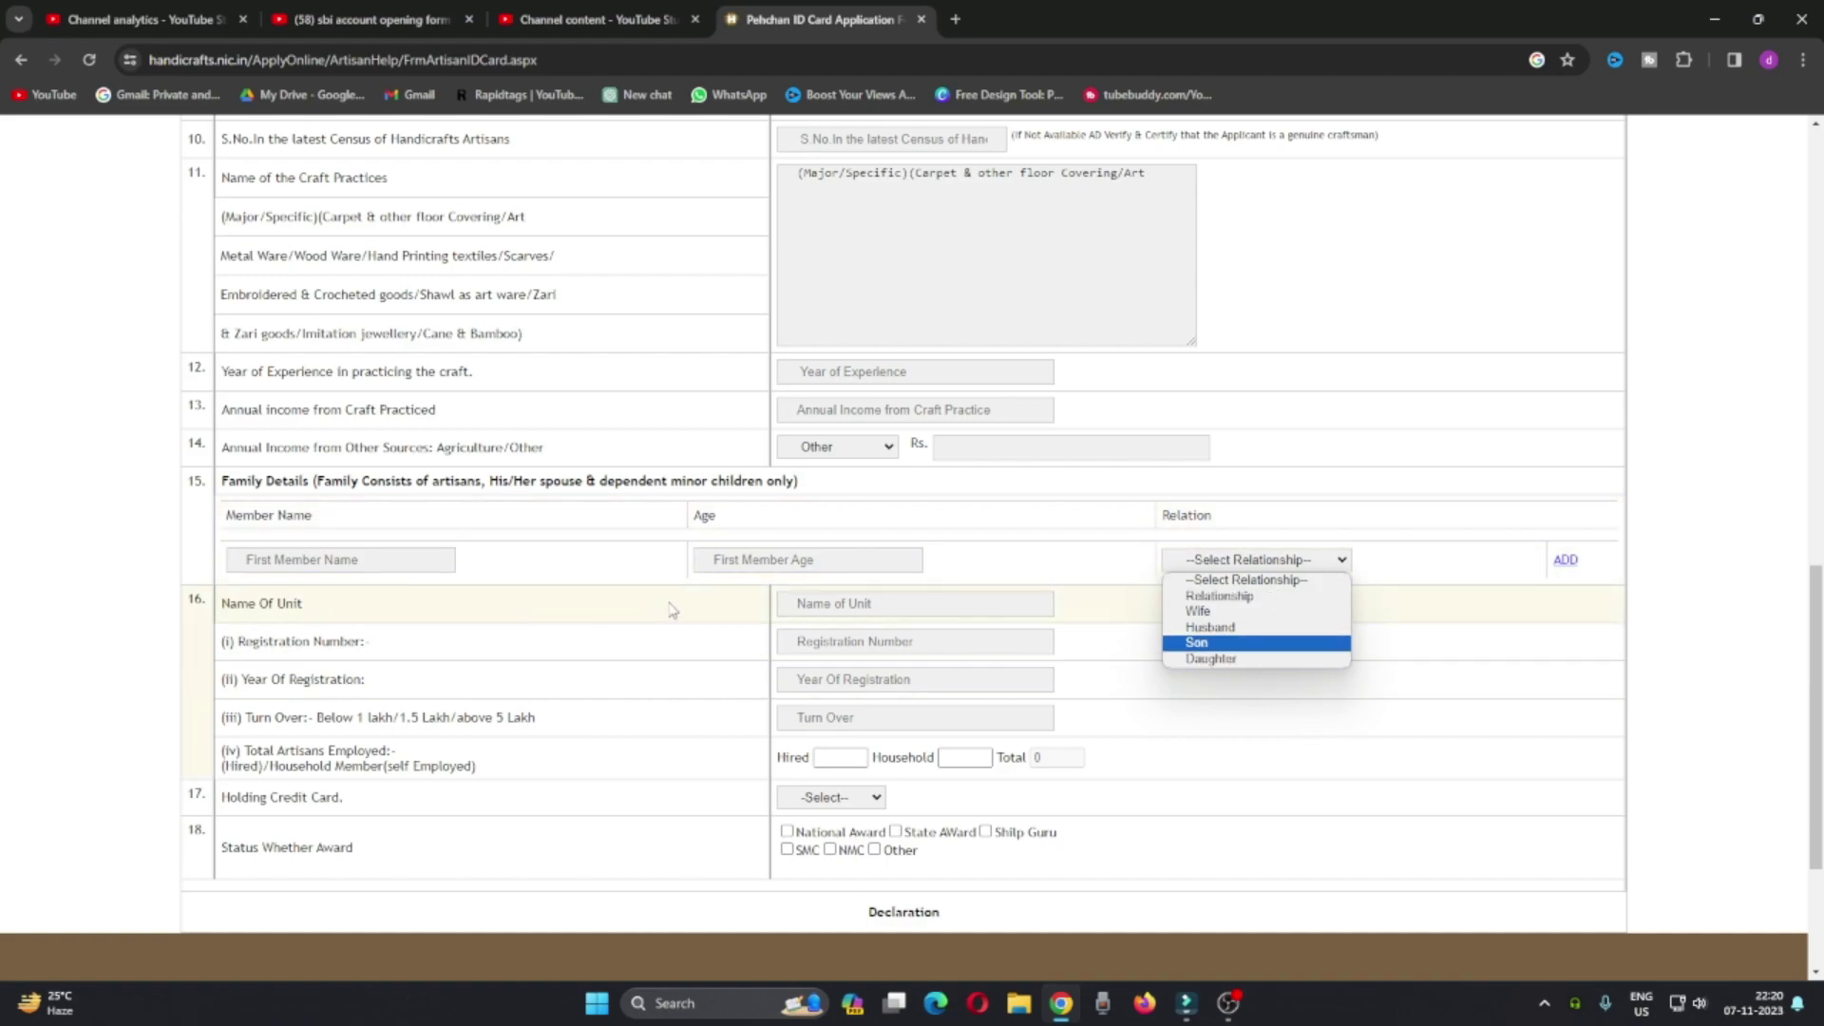
scroll(1061, 534, "down", 1)
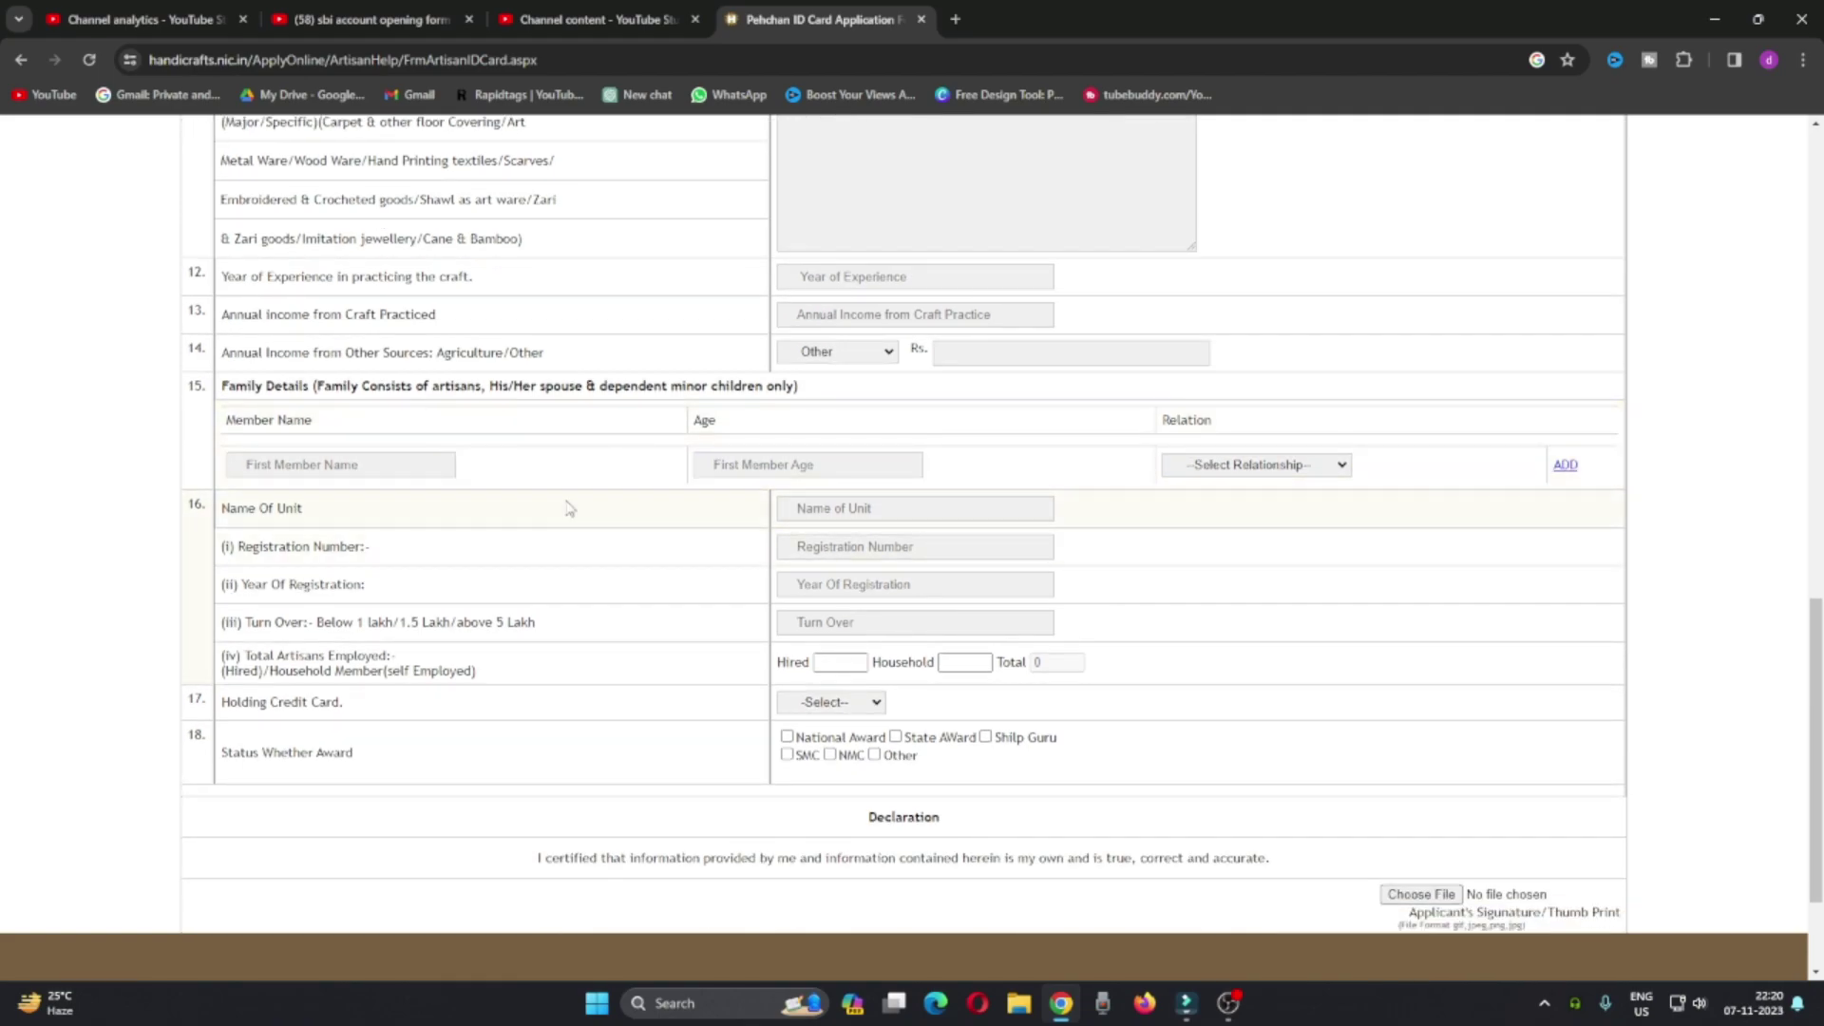
Step: Examine the unit name, hired and household artisan counts, and the Holding Credit Card options of the form
left_click(841, 511)
left_click(840, 662)
left_click(959, 670)
scroll(615, 732, "down", 2)
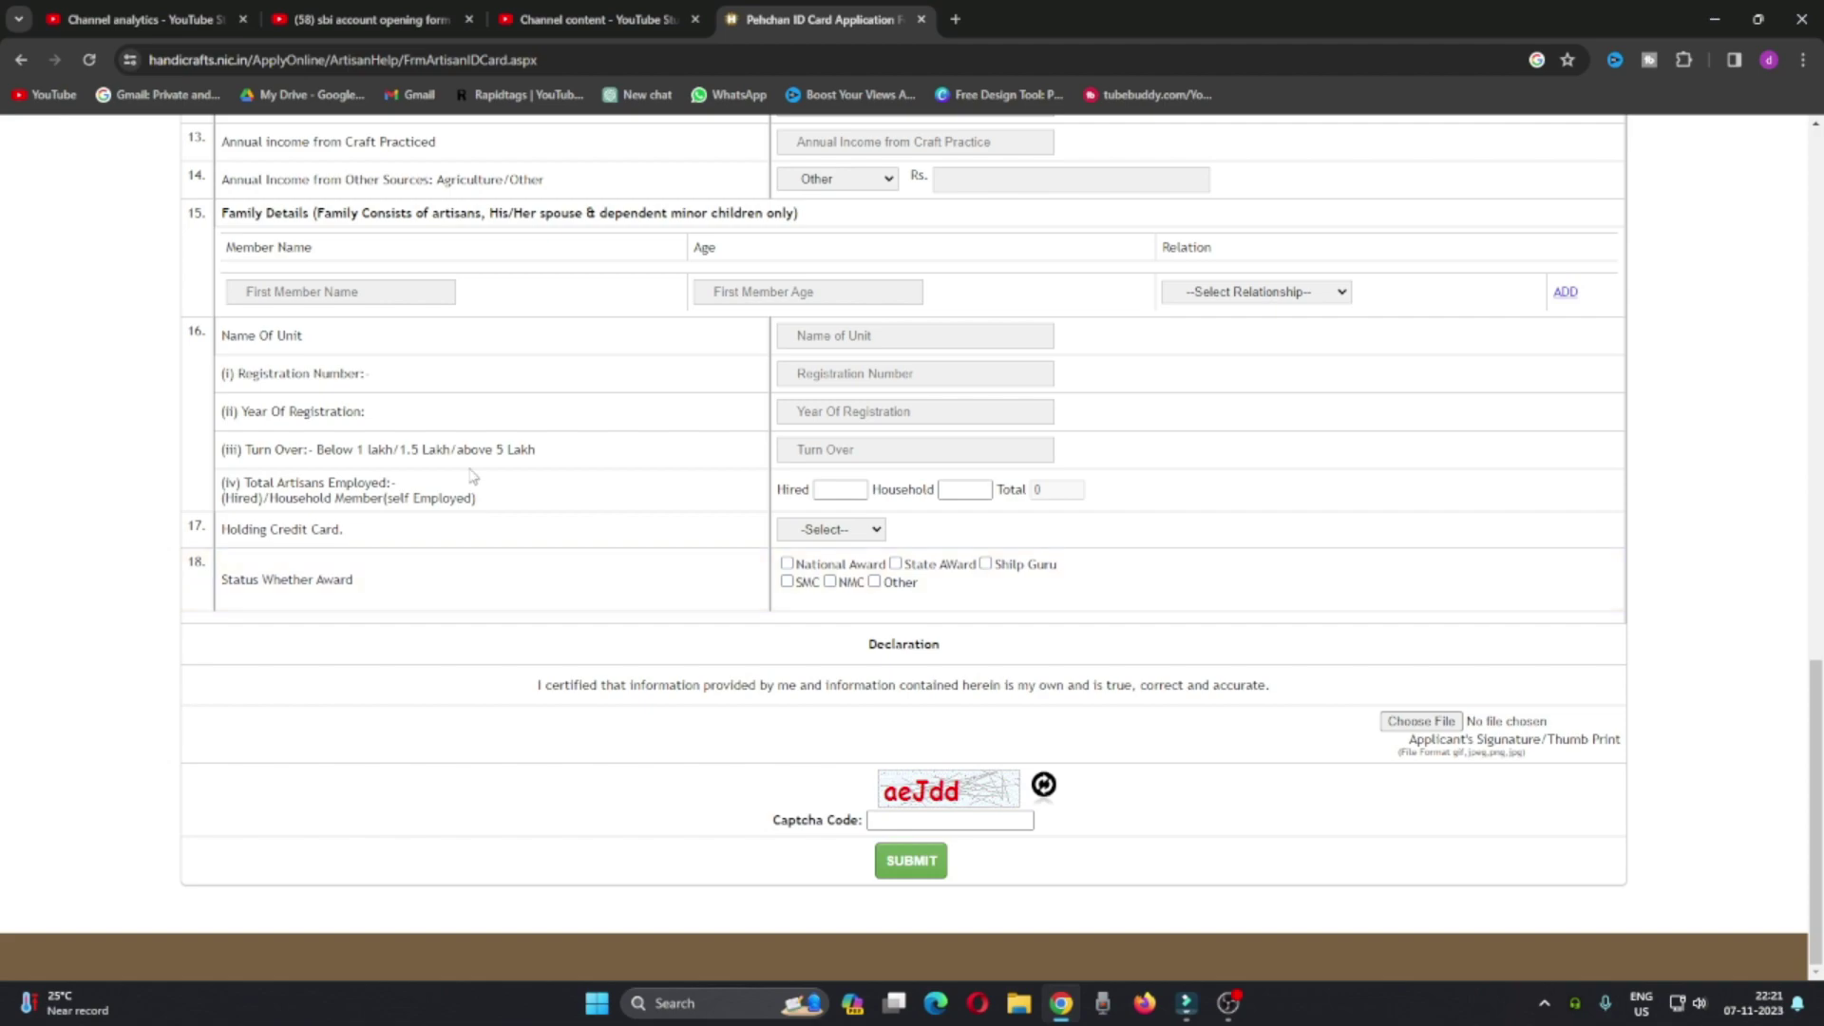
left_click(830, 529)
left_click(415, 522)
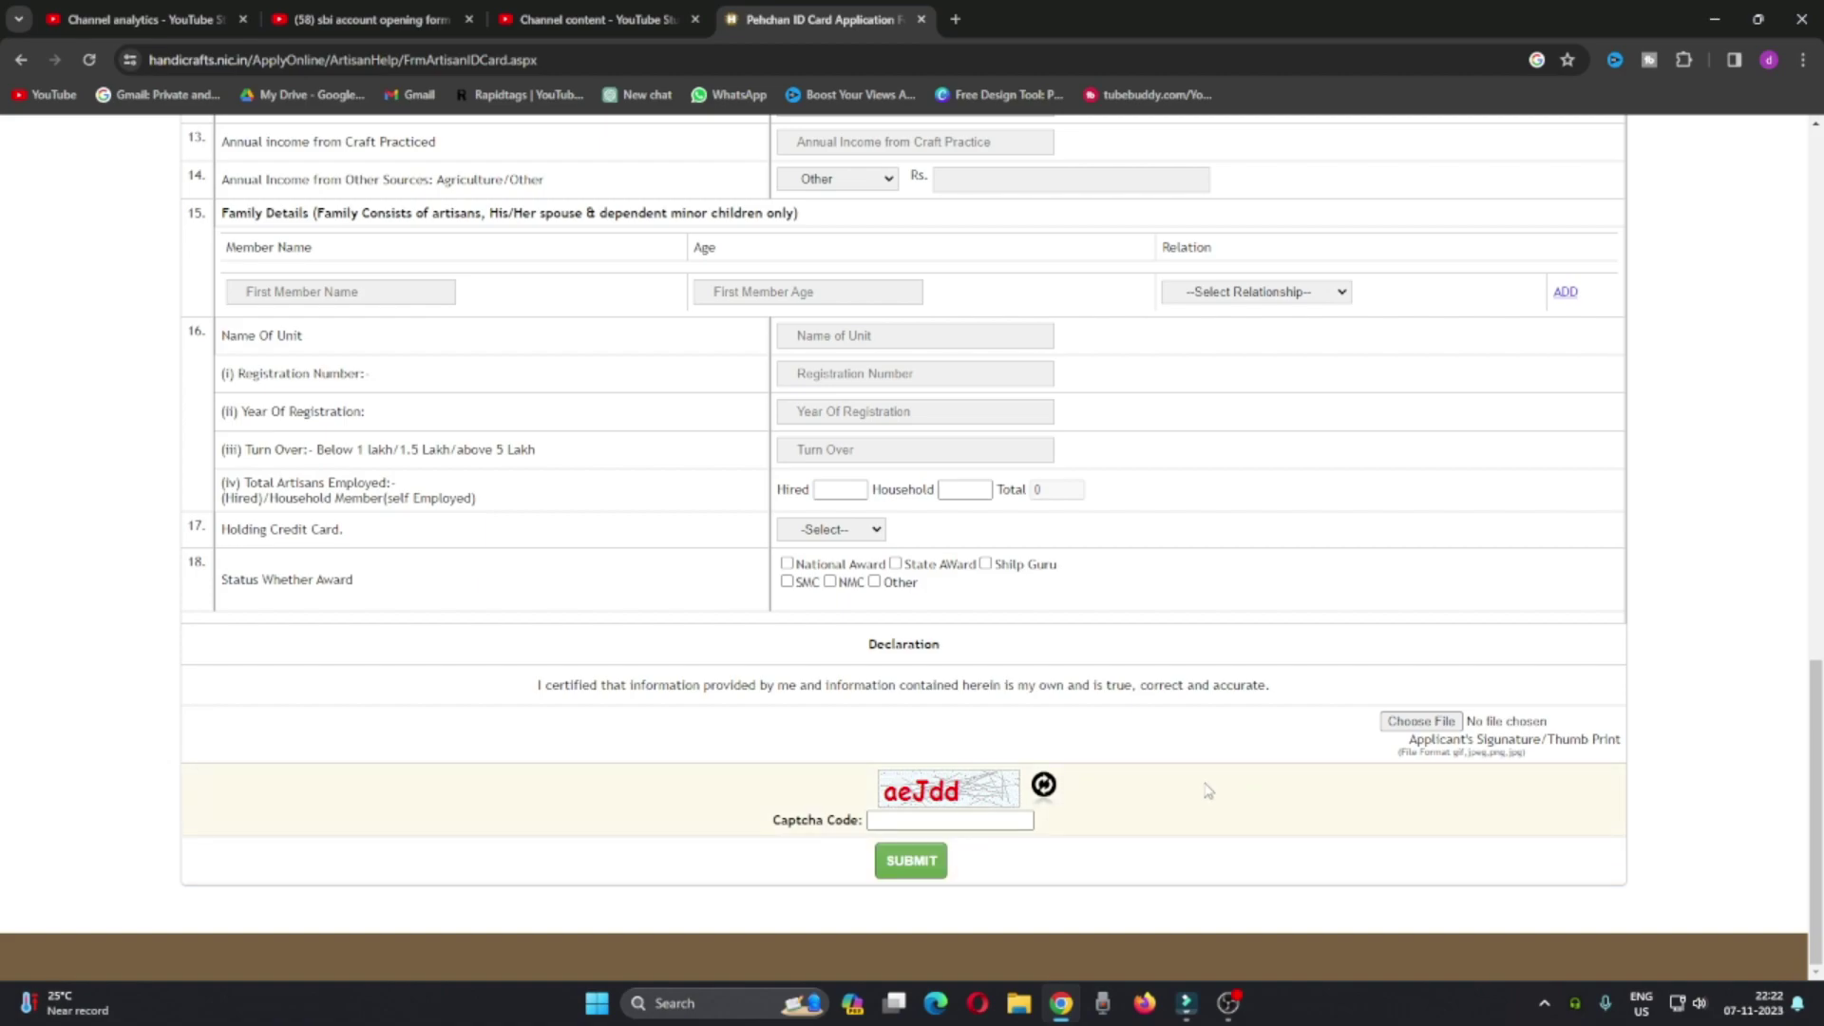
Step: Review the whole application form from the state selection down to the declaration, signature upload and captcha
scroll(1225, 760, "up", 10)
scroll(1226, 760, "up", 3)
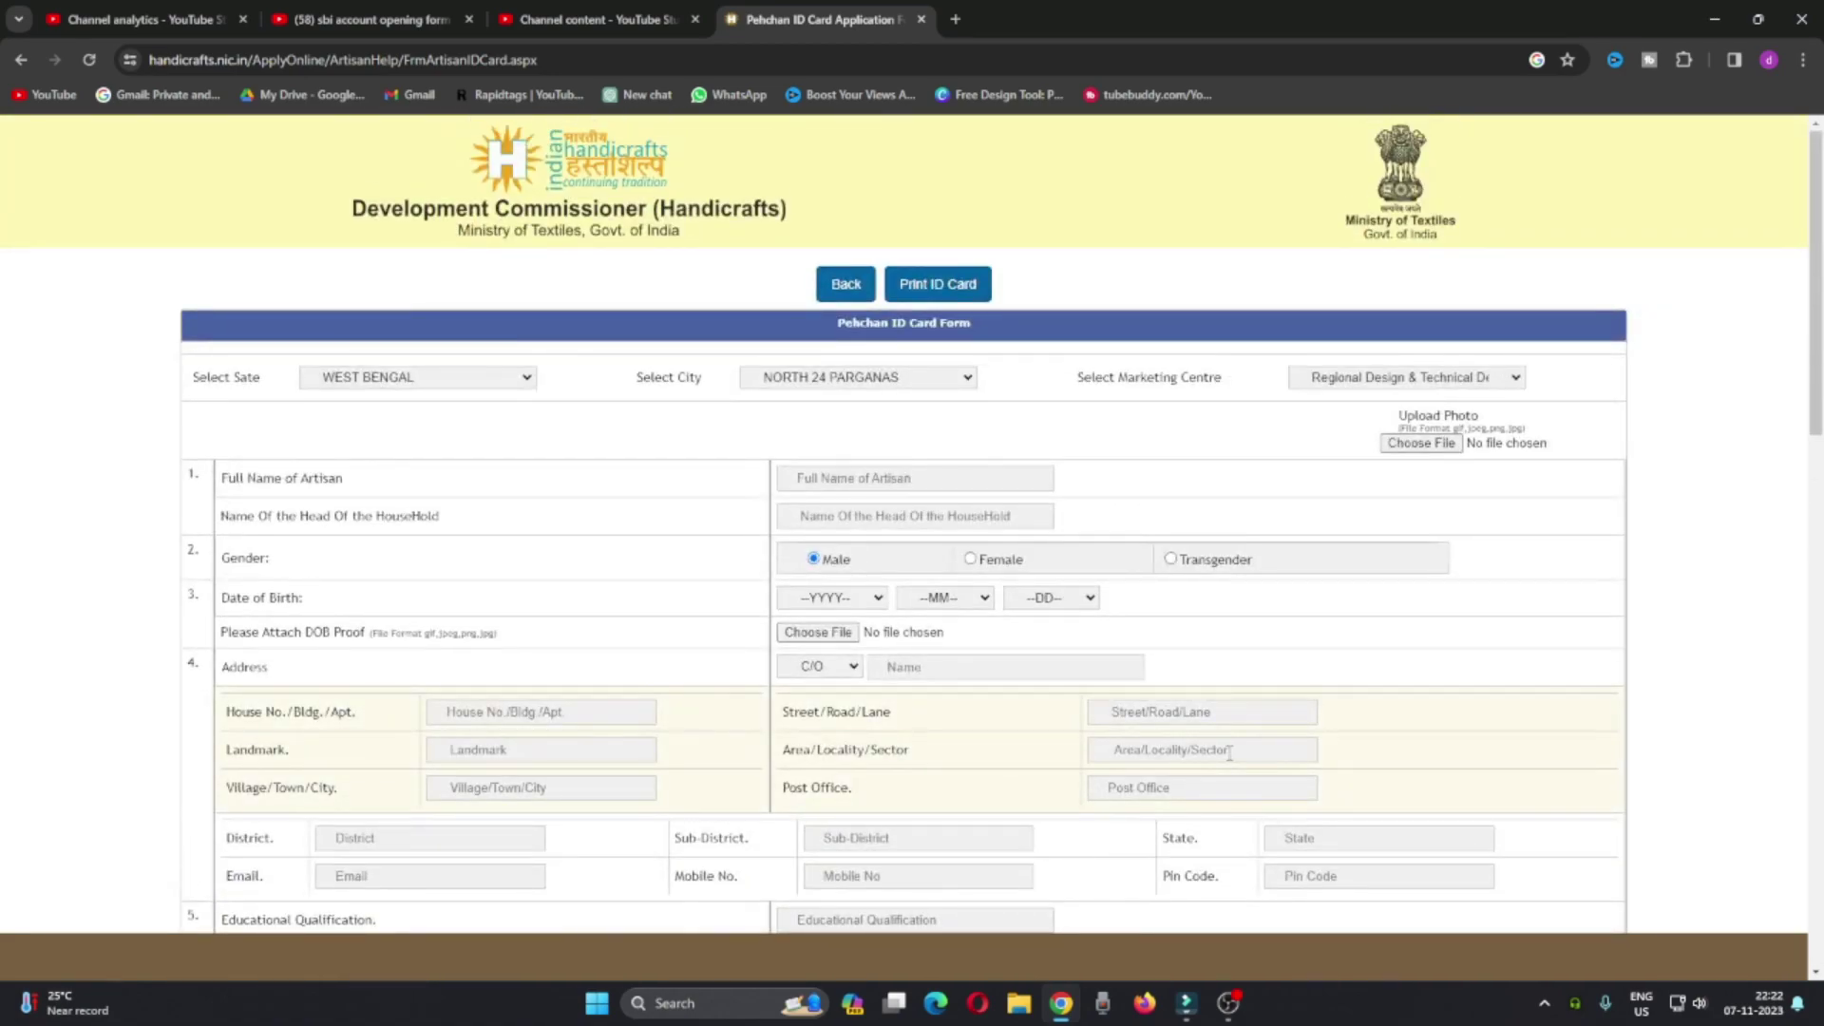
scroll(912, 665, "down", 15)
scroll(907, 724, "down", 2)
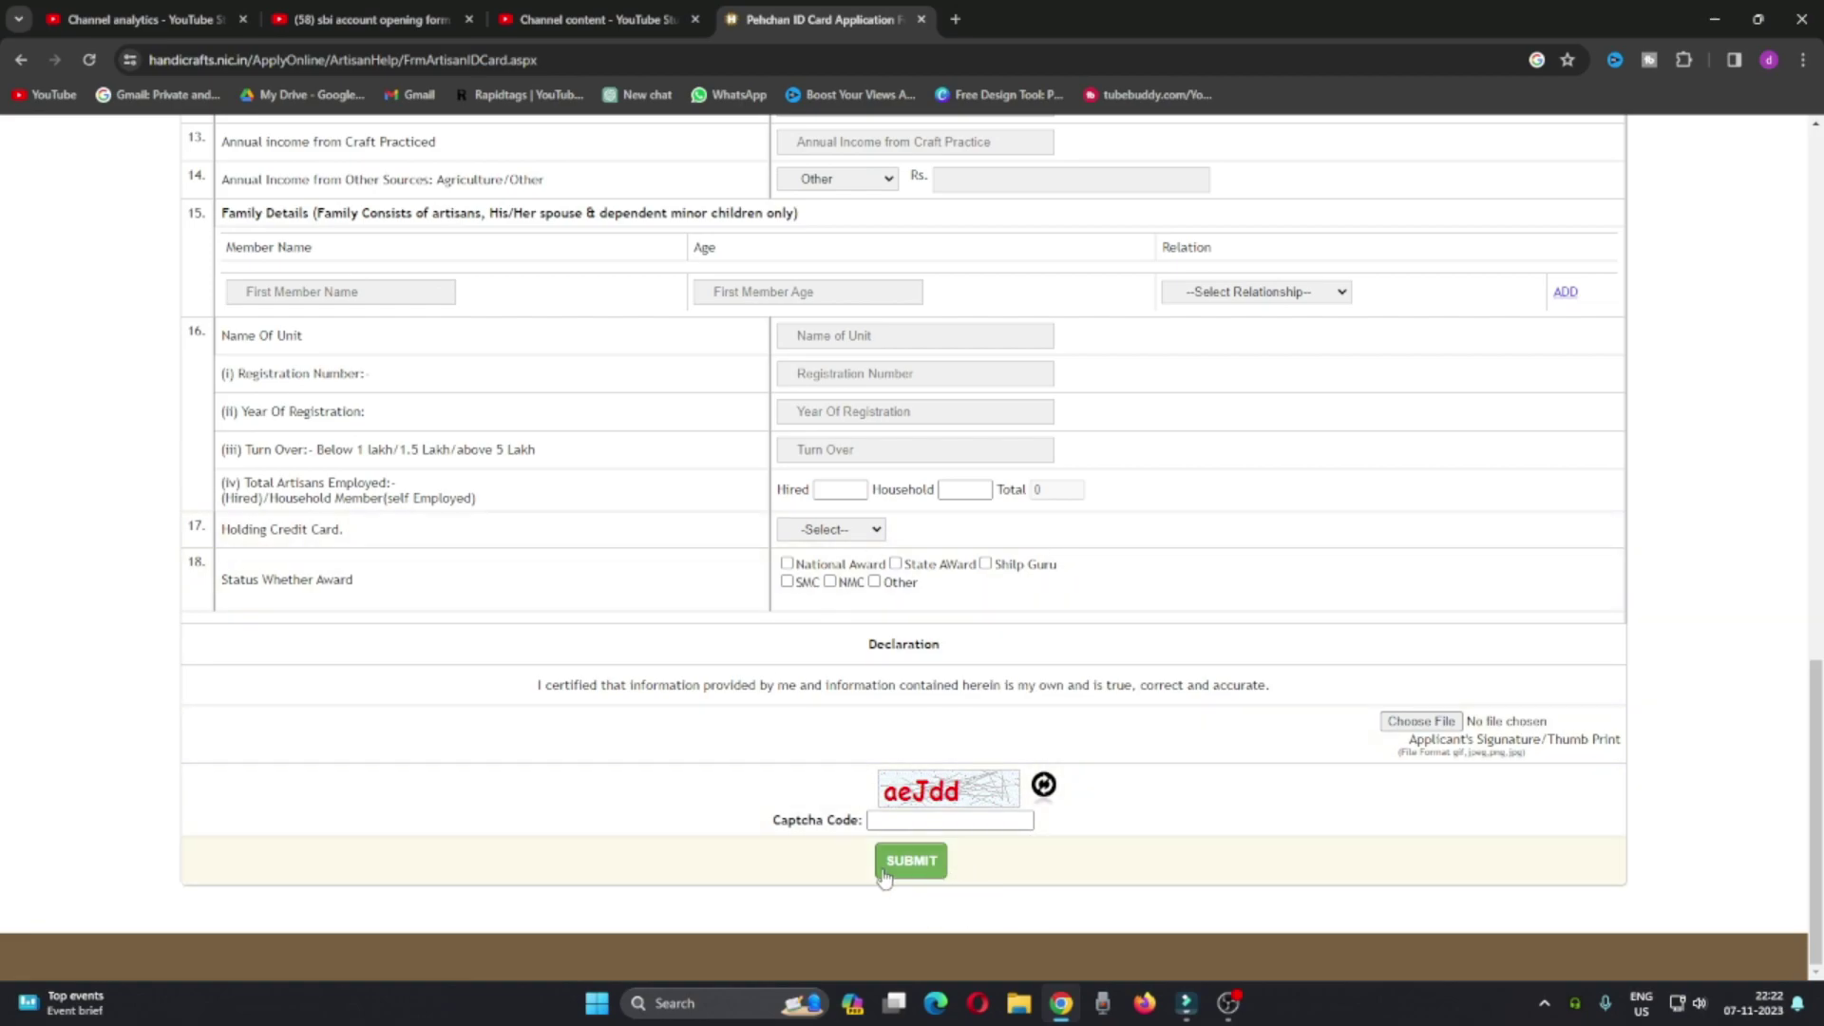
Step: Open the artisan ID card print page and activate its acknowledgement number field
scroll(1105, 810, "up", 15)
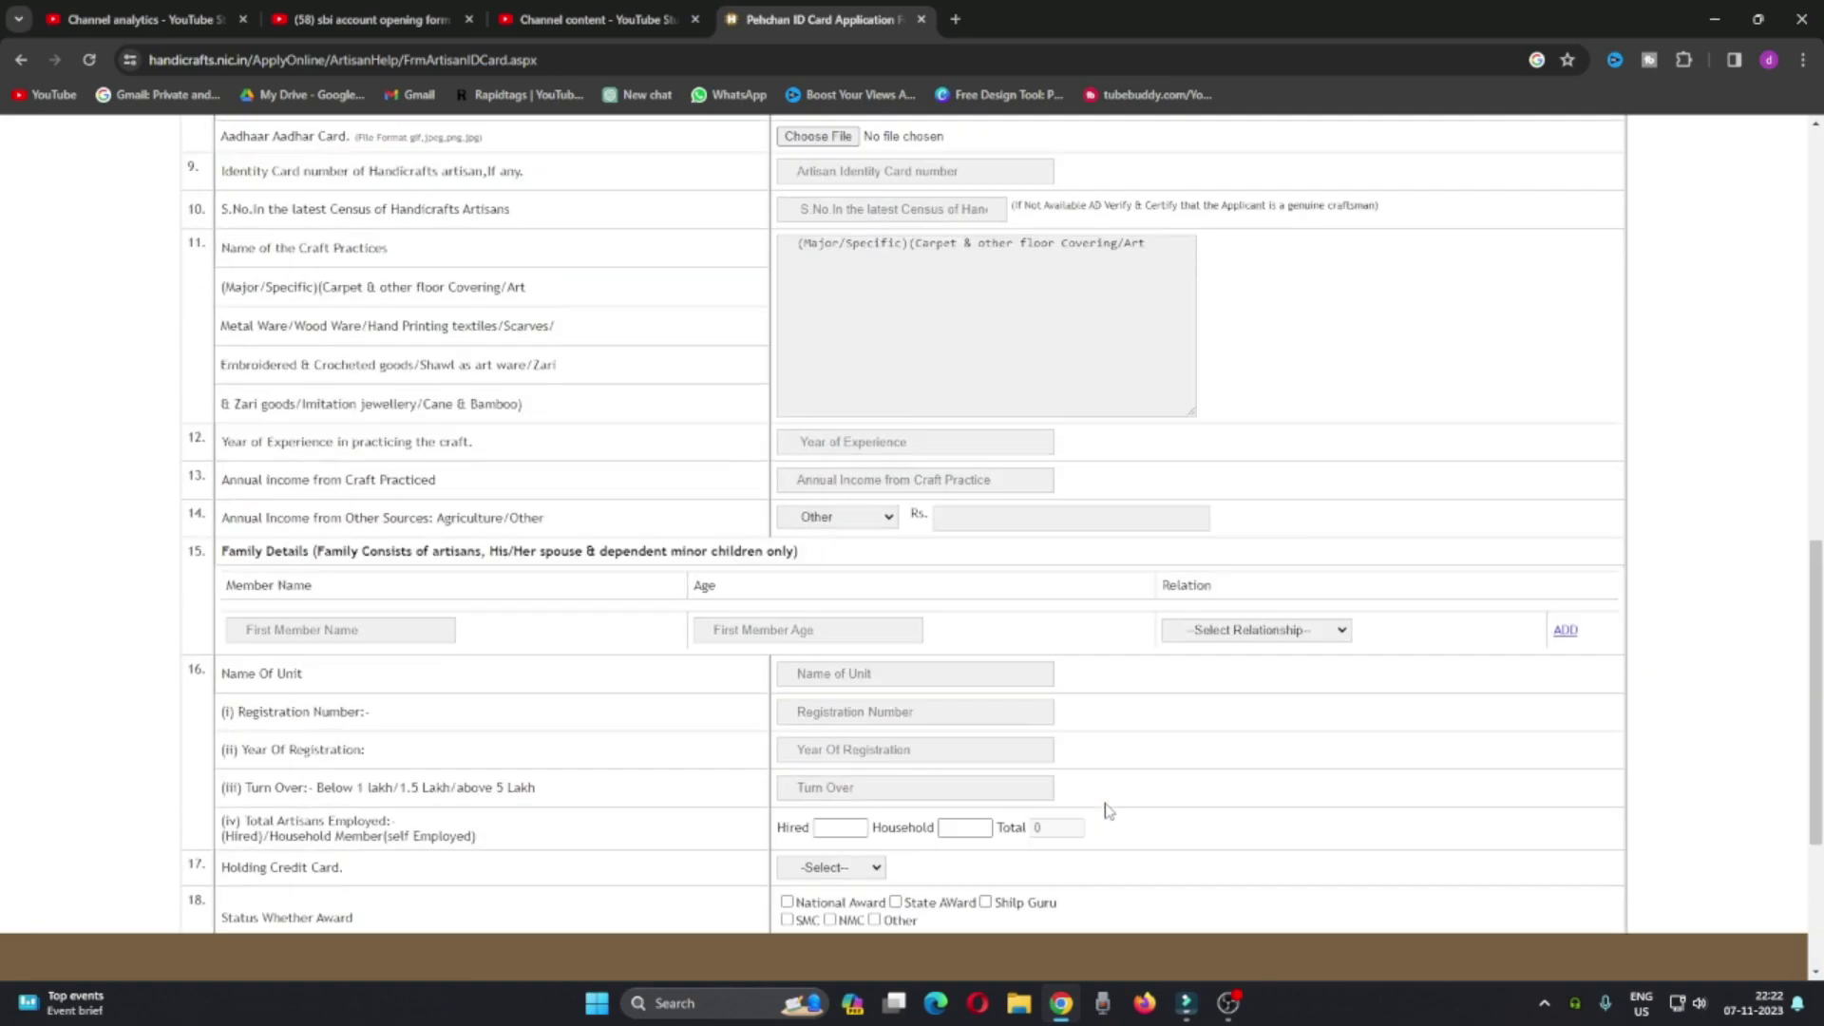
scroll(1073, 798, "up", 3)
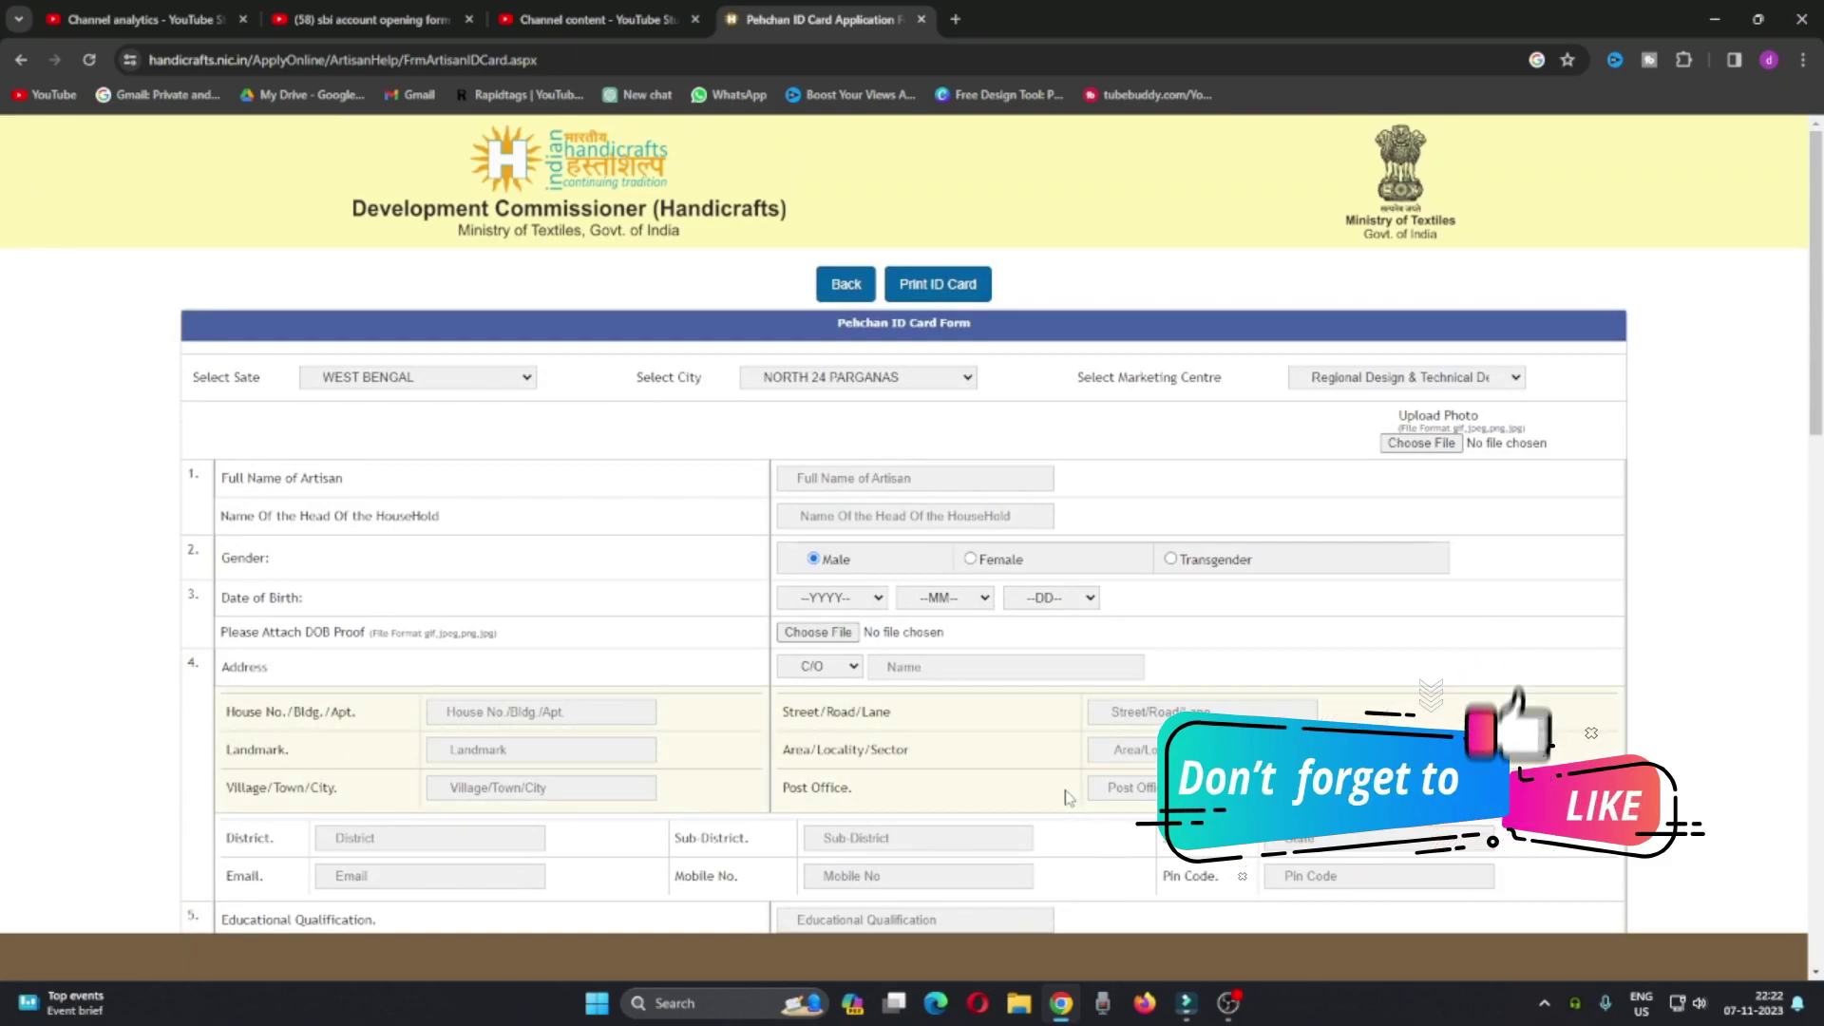
left_click(935, 289)
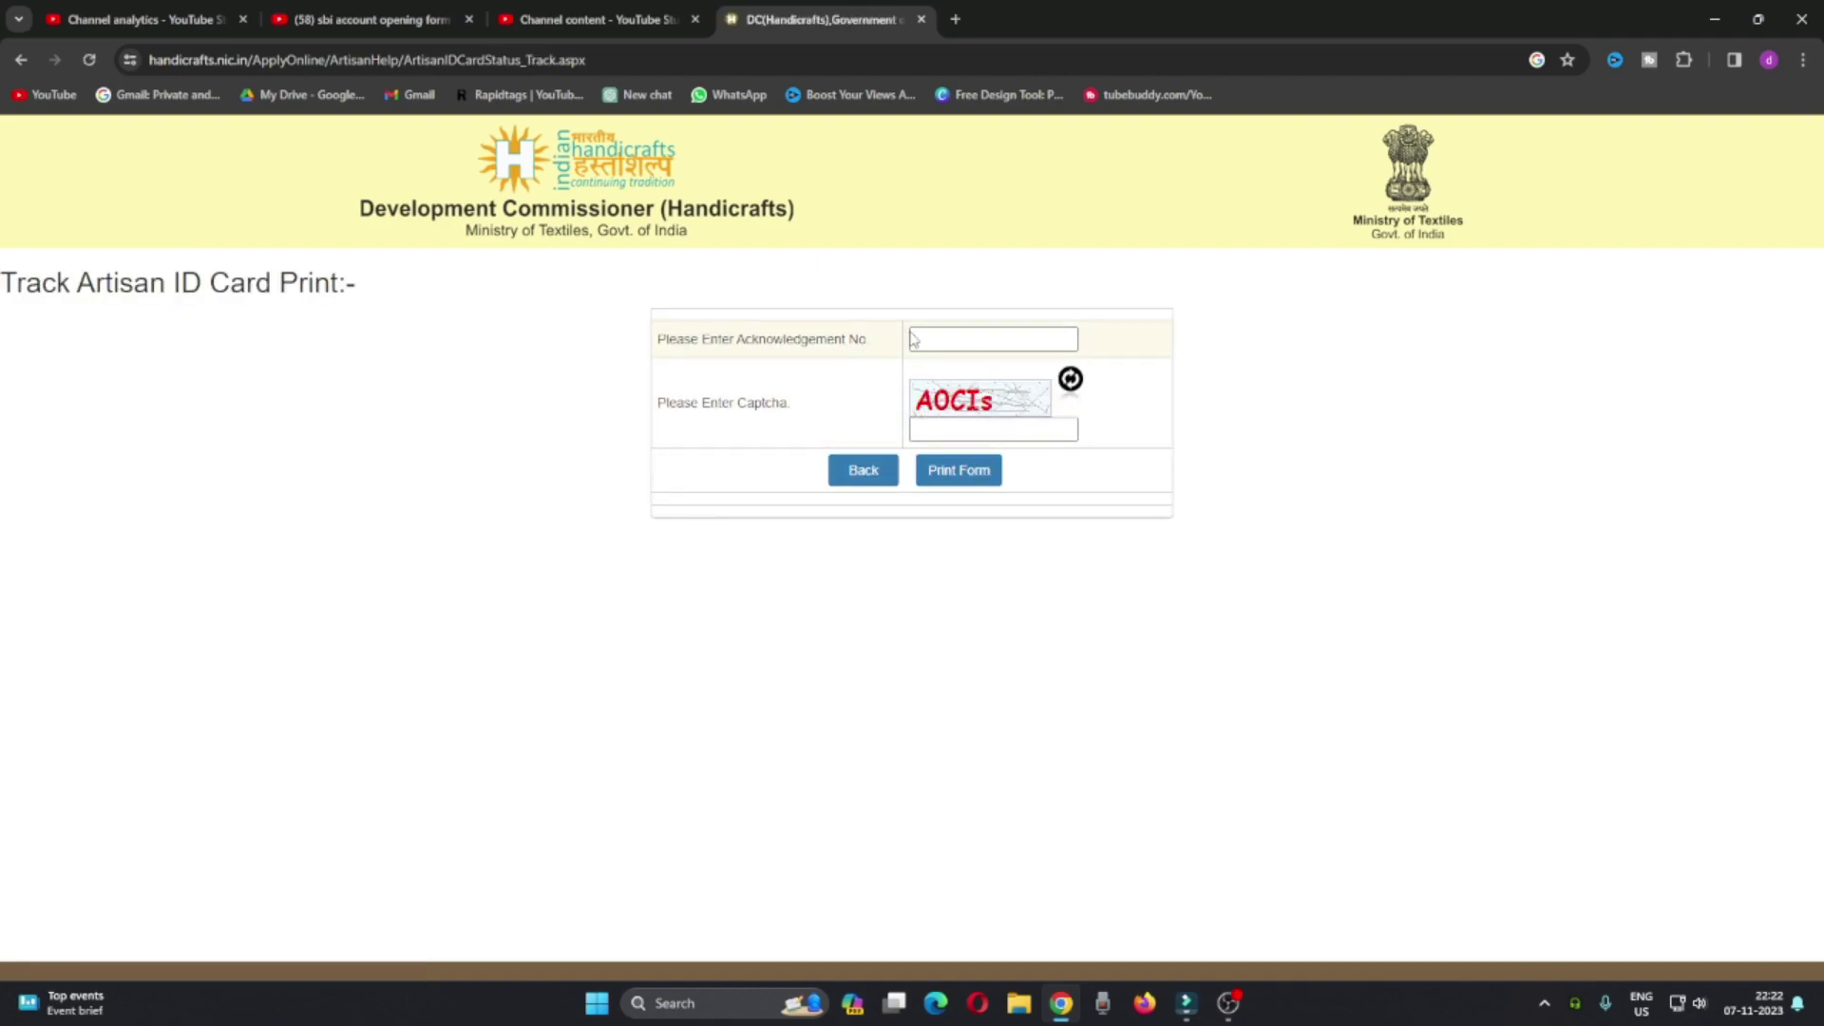
left_click(947, 340)
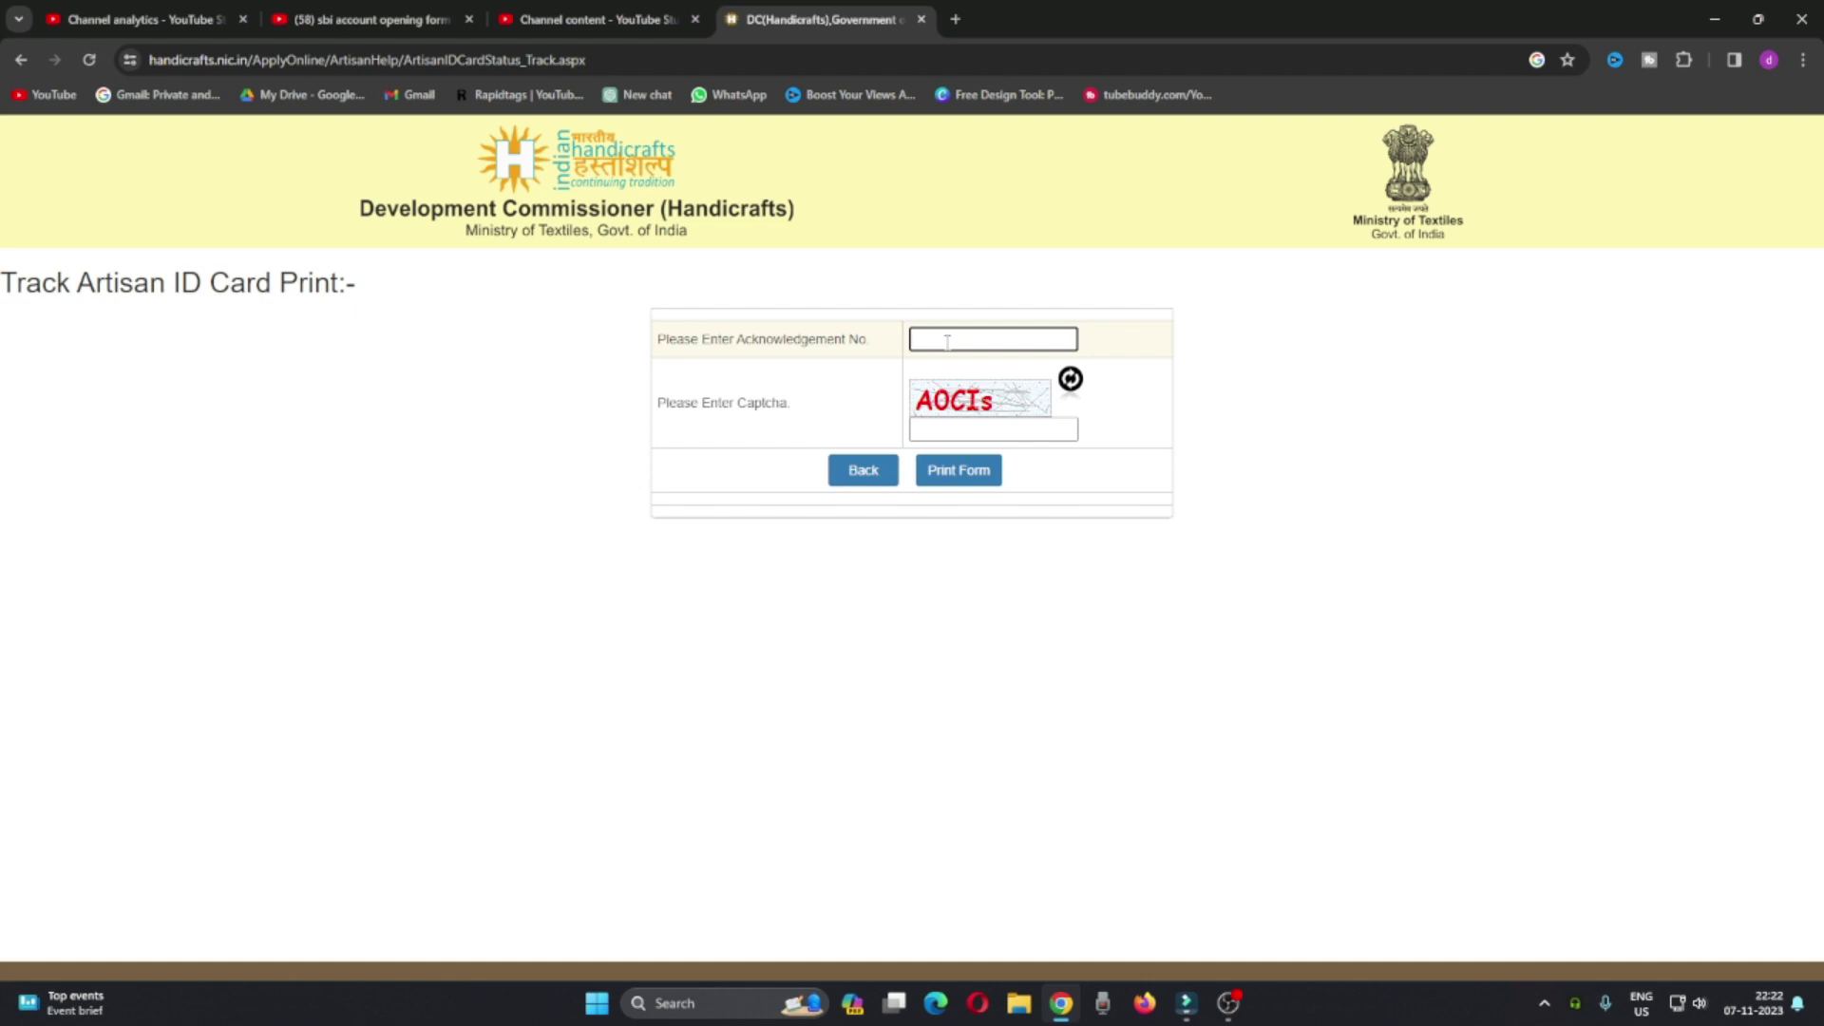